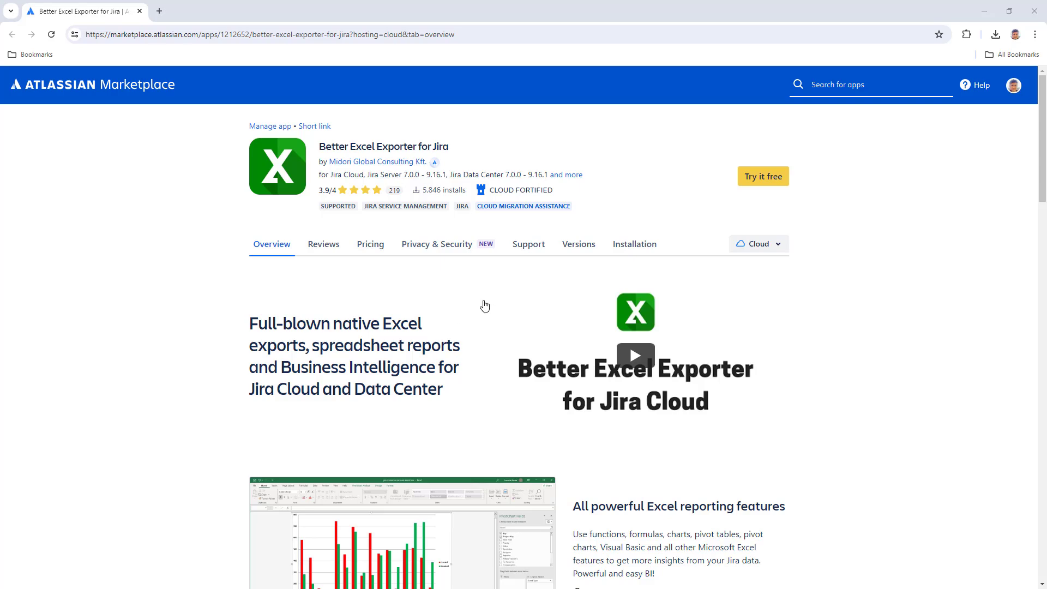
Start a free trial of Better Excel Exporter for Jira from its Marketplace listing
{"action": "left_click", "coordinate": [767, 191]}
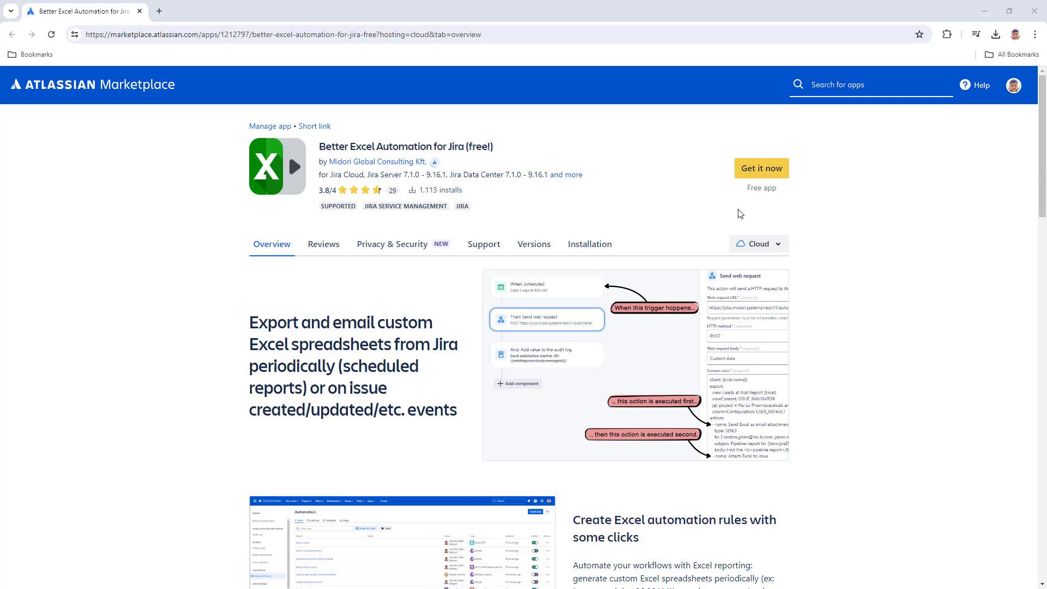
Get the free Better Excel Automation for Jira app from its Marketplace listing
{"action": "left_click", "coordinate": [762, 173]}
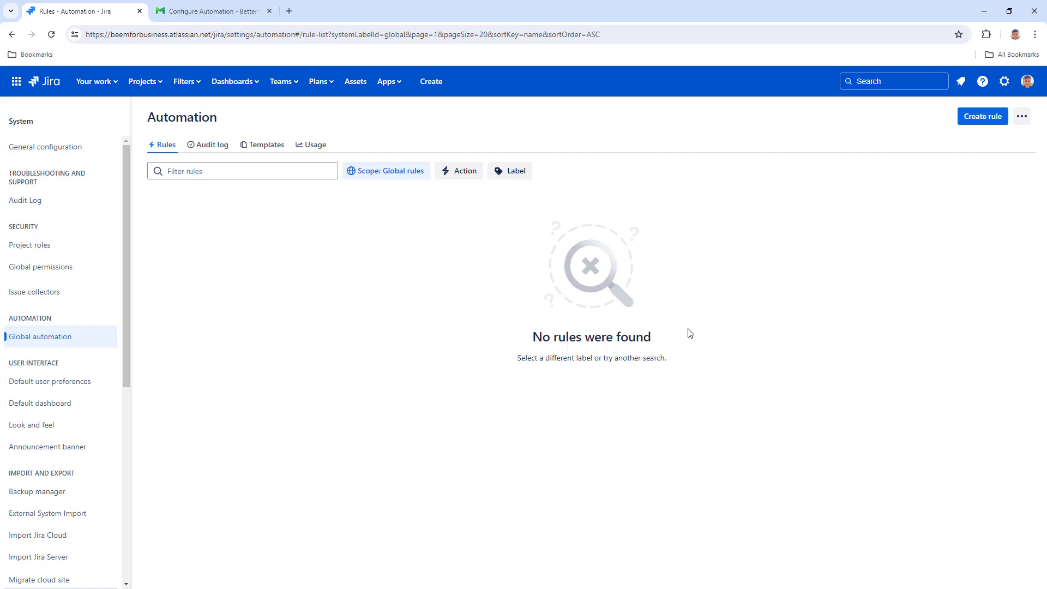
Create a new rule with an Incoming webhook trigger set to 'No issues from the webhook'
{"action": "left_click", "coordinate": [981, 119]}
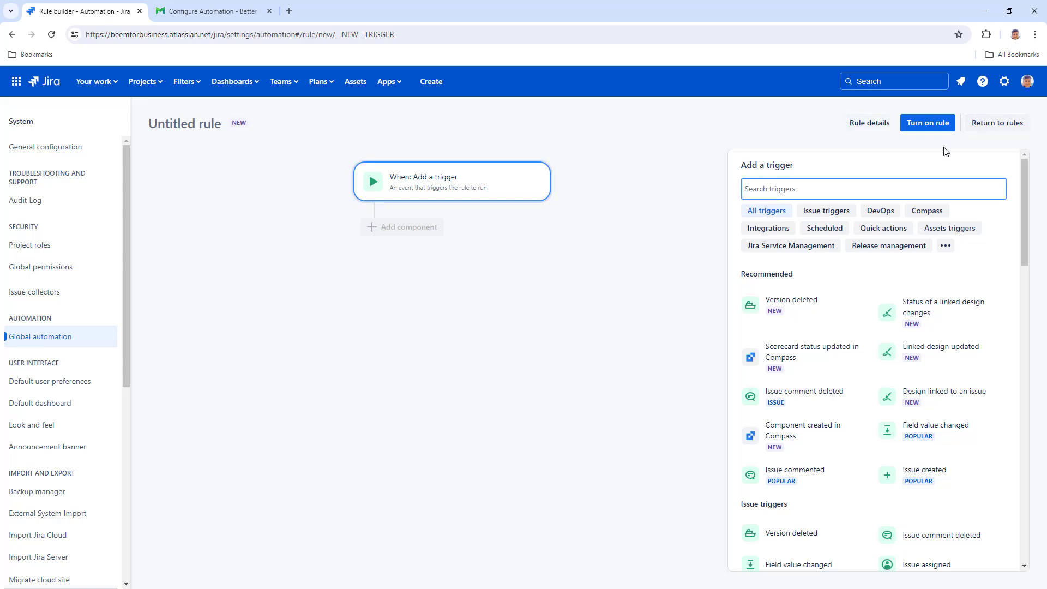
{"action": "type", "text": "we"}
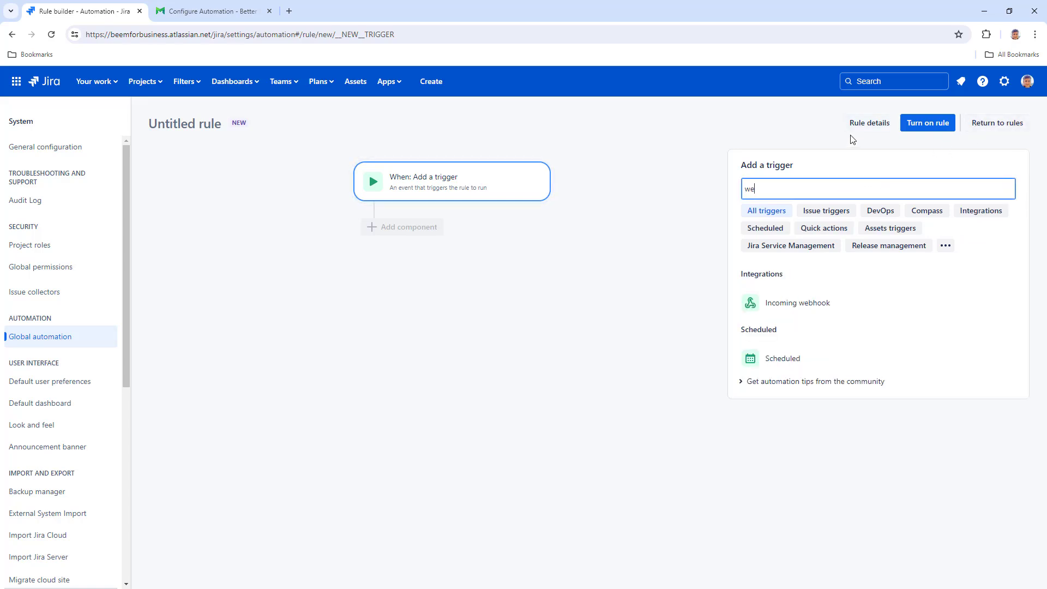
{"action": "type", "text": "bh"}
{"action": "left_click", "coordinate": [823, 278]}
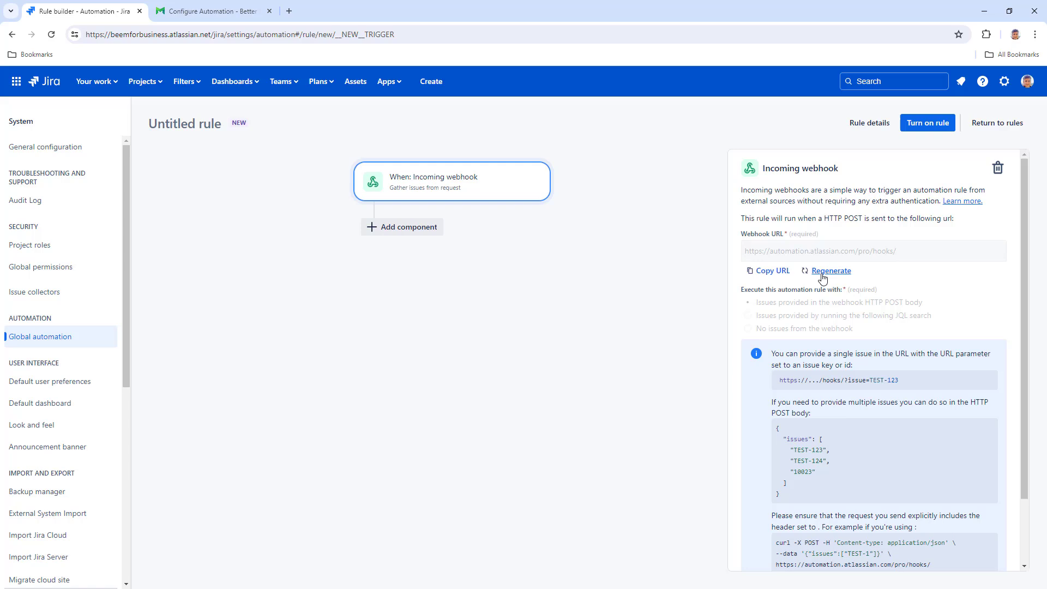
{"action": "left_click", "coordinate": [761, 326]}
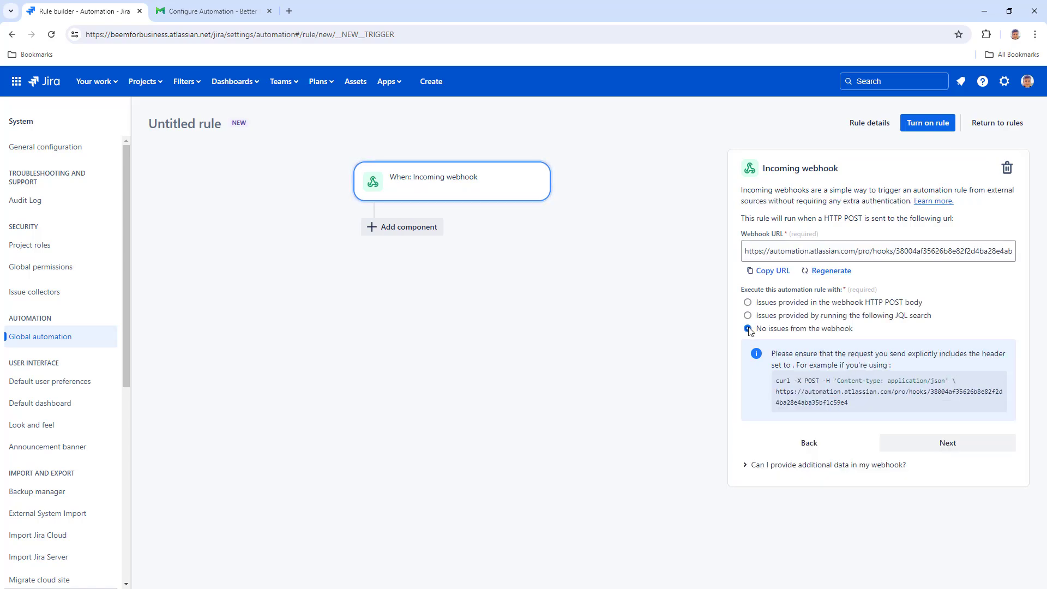
Add a Log action after the webhook trigger
{"action": "left_click", "coordinate": [404, 228]}
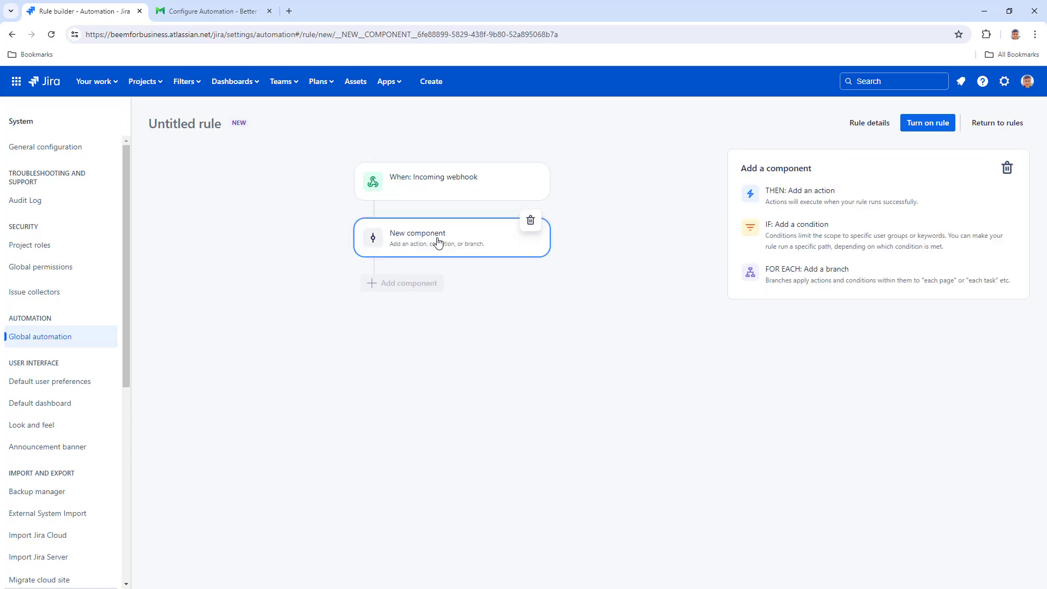
{"action": "left_click", "coordinate": [769, 197]}
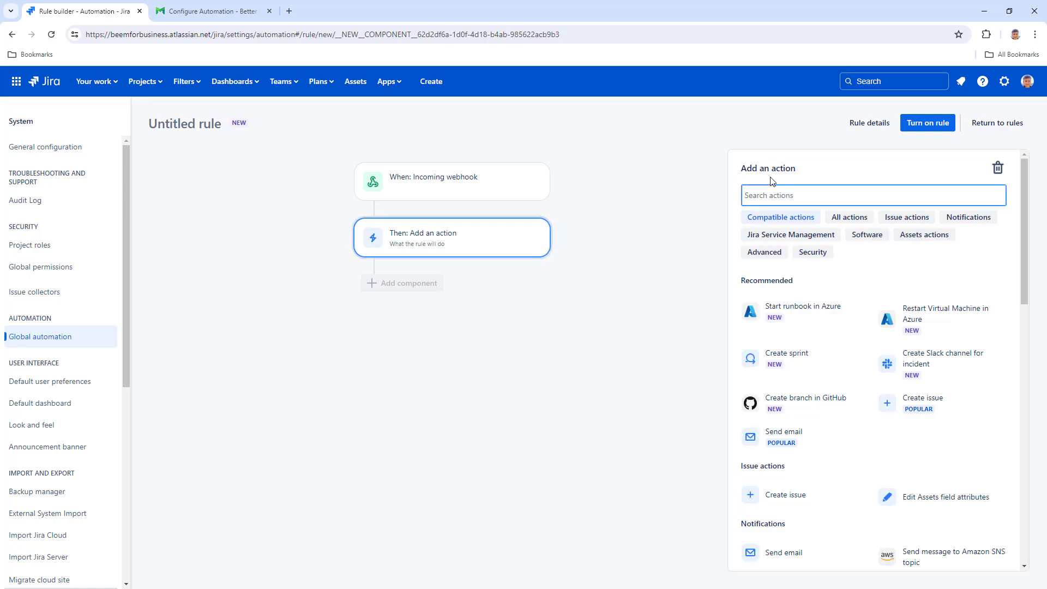
{"action": "type", "text": "log"}
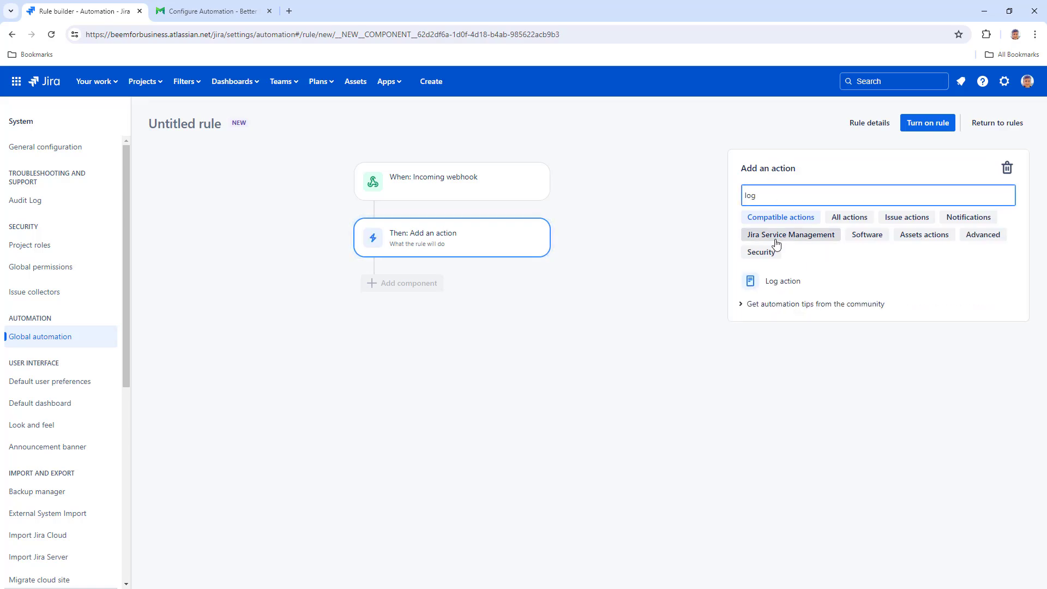
{"action": "left_click", "coordinate": [790, 284]}
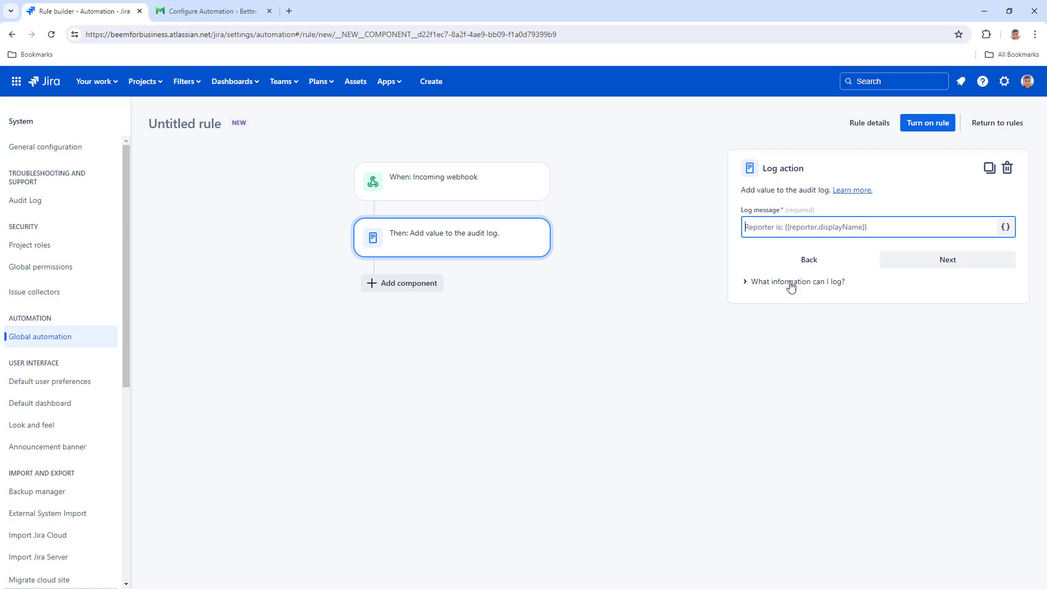
Paste the webhook success and failure template from the setup docs into Log message
{"action": "left_click", "coordinate": [209, 10]}
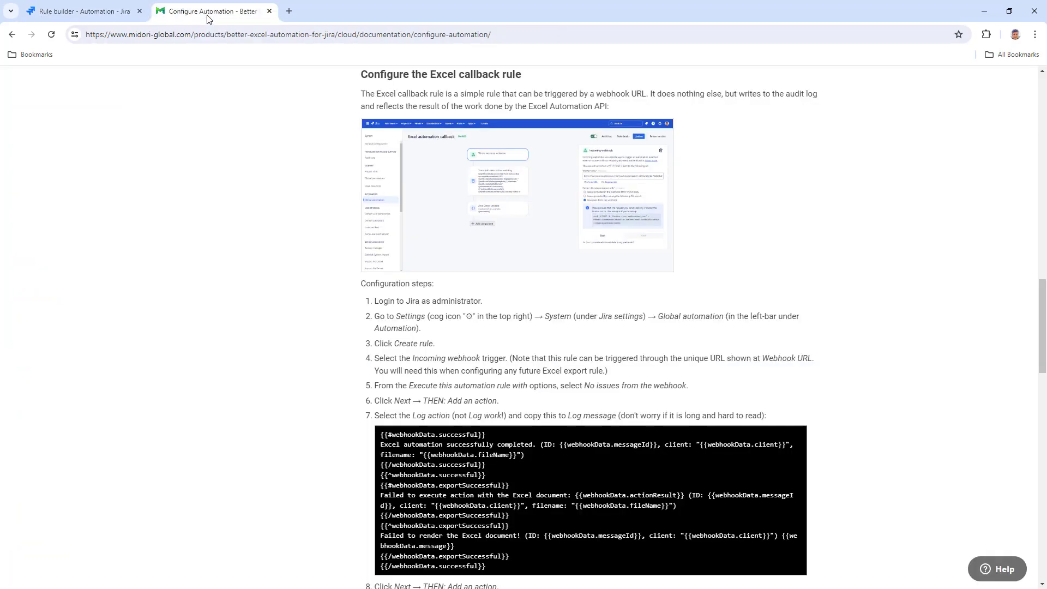
{"action": "left_click", "coordinate": [795, 434]}
{"action": "left_click", "coordinate": [101, 18]}
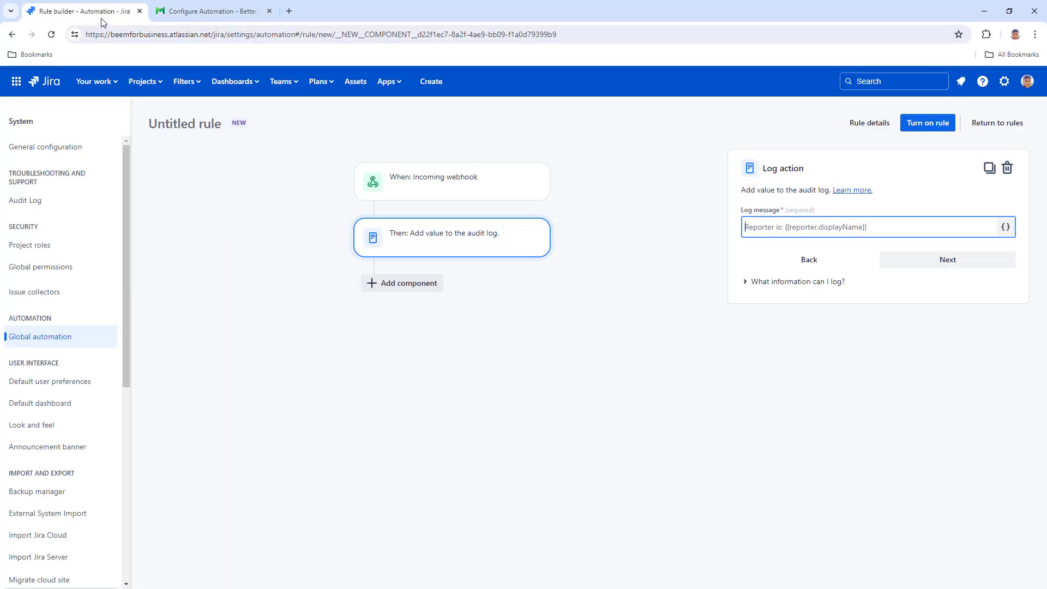
{"action": "right_click", "coordinate": [756, 230]}
{"action": "left_click", "coordinate": [786, 334]}
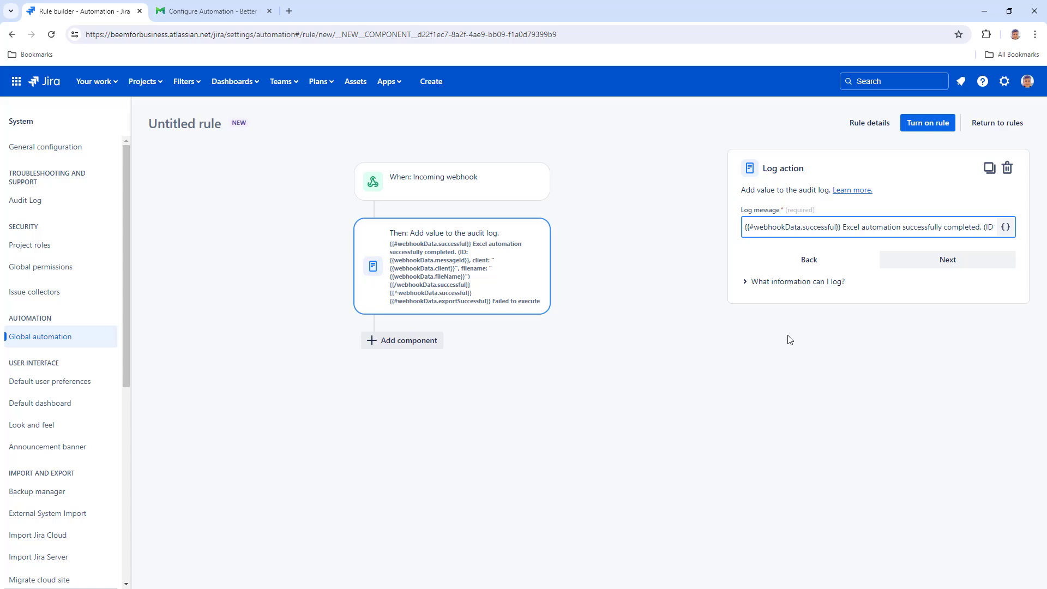
Add a Create variable action for the 'successful' variable after the log action
{"action": "left_click", "coordinate": [409, 341]}
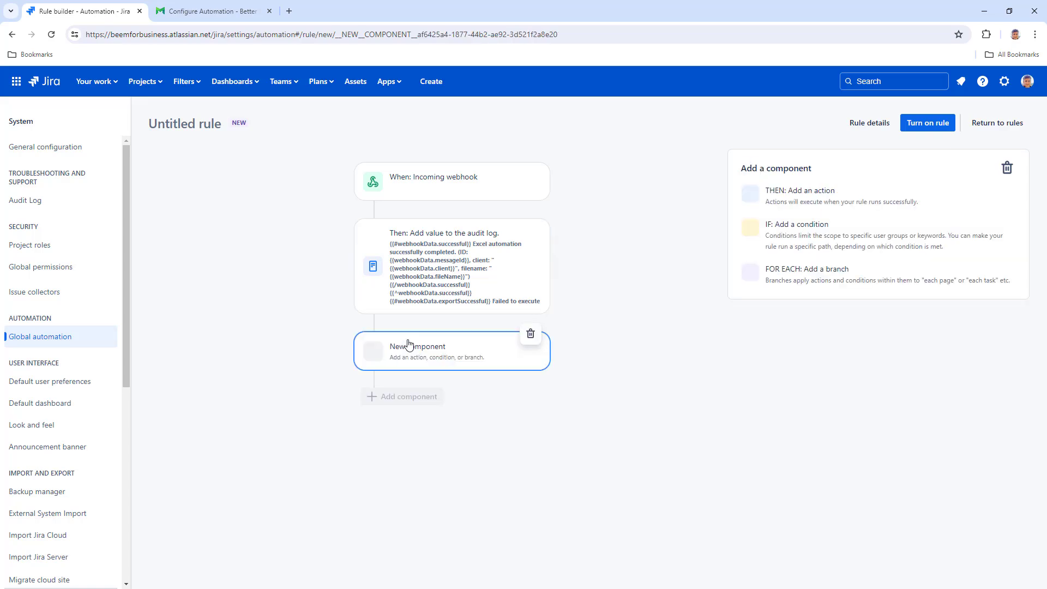
{"action": "left_click", "coordinate": [794, 191]}
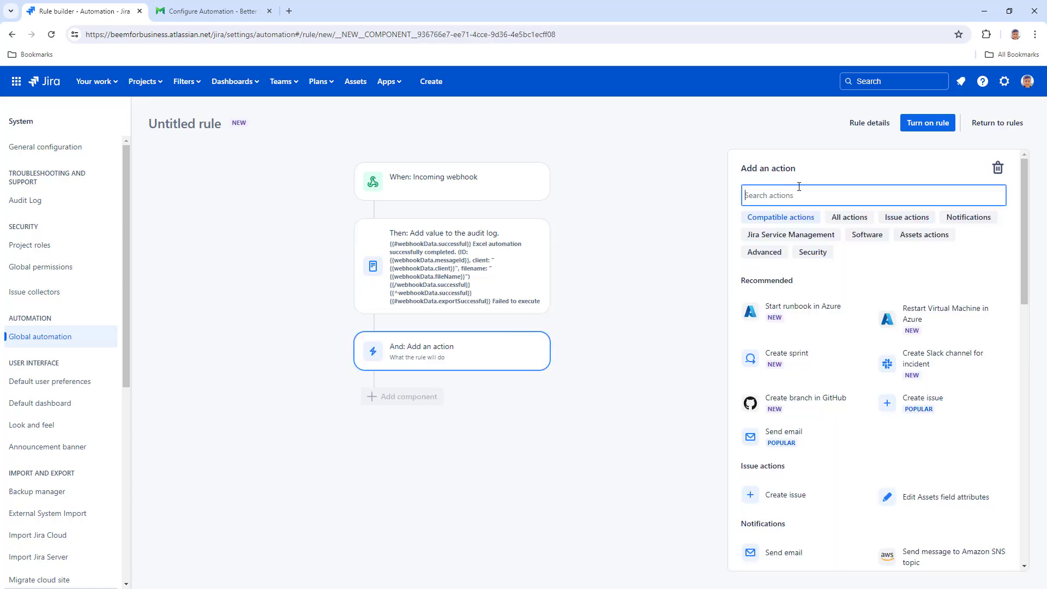
{"action": "type", "text": "var"}
{"action": "left_click", "coordinate": [790, 283]}
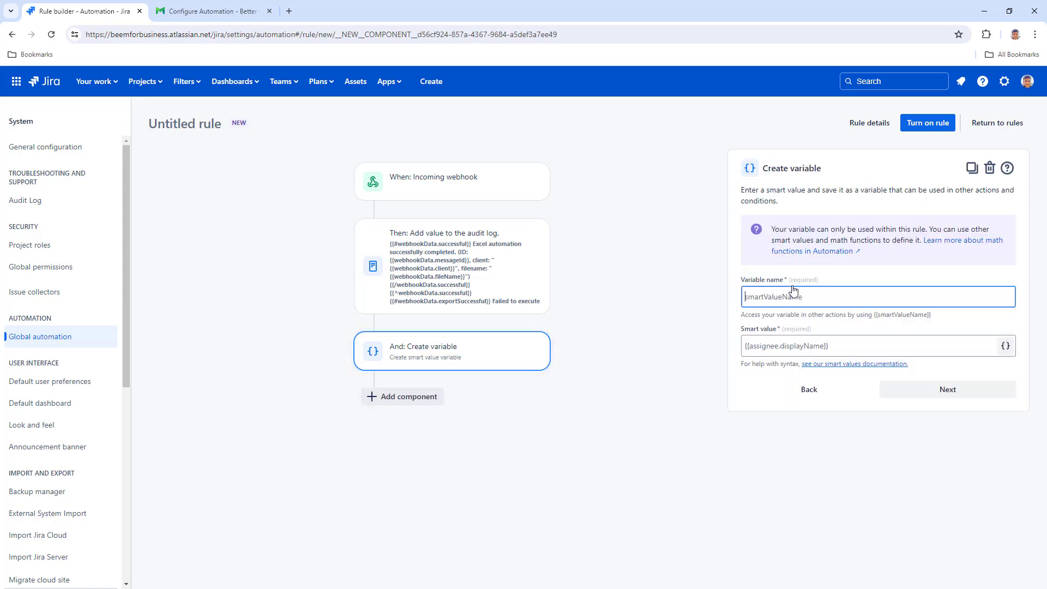
{"action": "type", "text": "succes"}
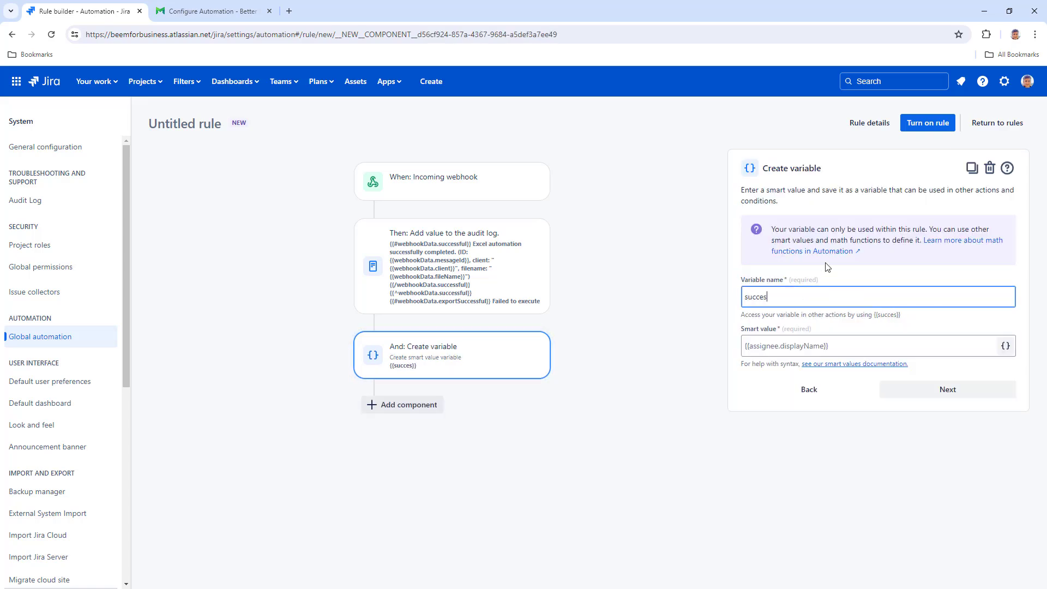
{"action": "type", "text": "sful"}
Paste {{#=}} 1 / {{webhookData.successful}} {{/}} from the docs as the smart value
{"action": "left_click", "coordinate": [211, 14]}
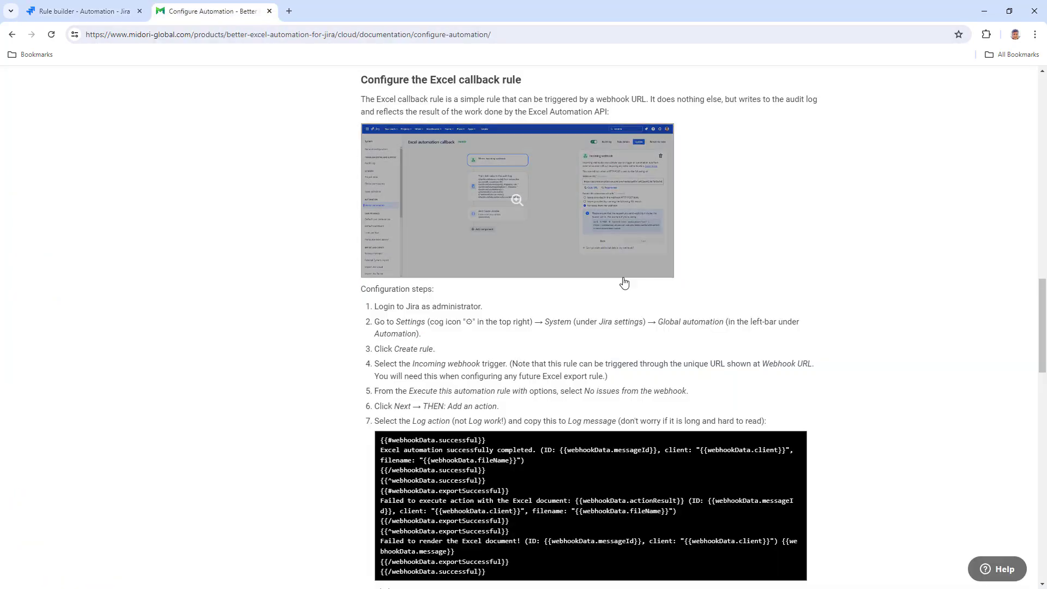
{"action": "left_click_drag", "start_coordinate": [1041, 350], "coordinate": [1037, 407]}
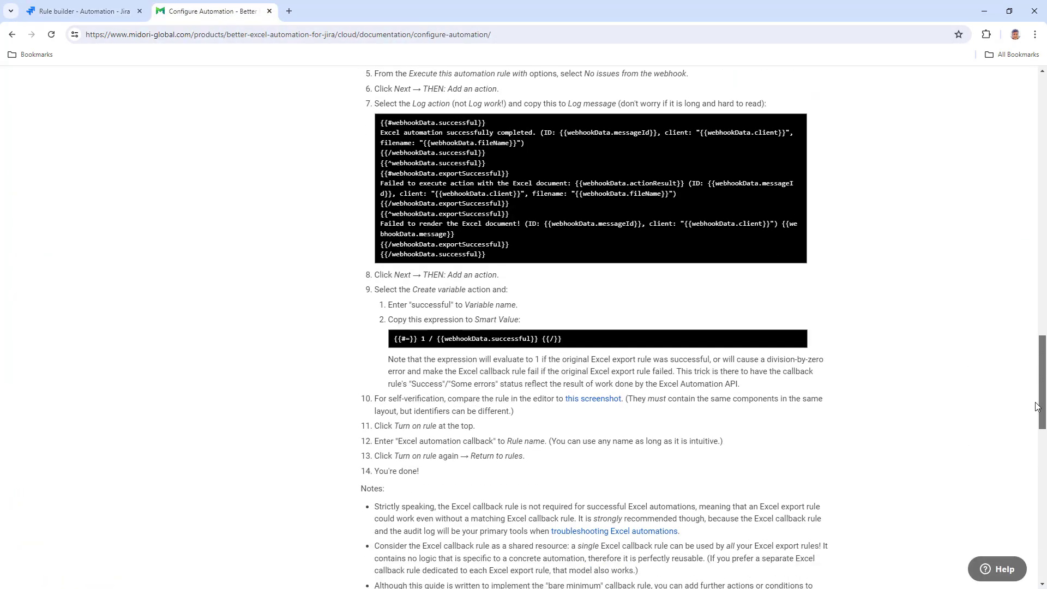
{"action": "left_click", "coordinate": [800, 340]}
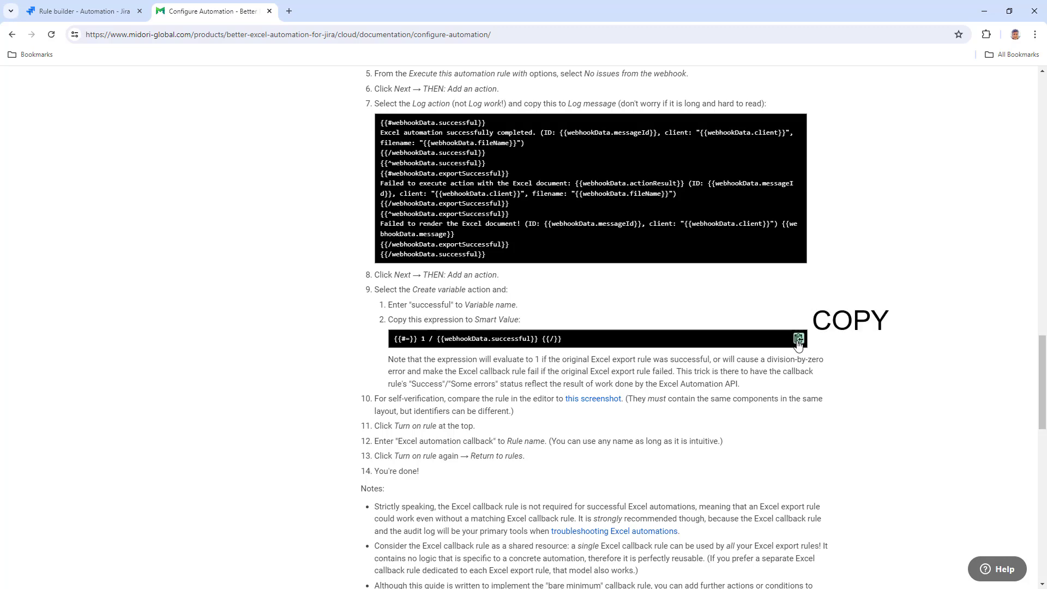
{"action": "left_click", "coordinate": [71, 16]}
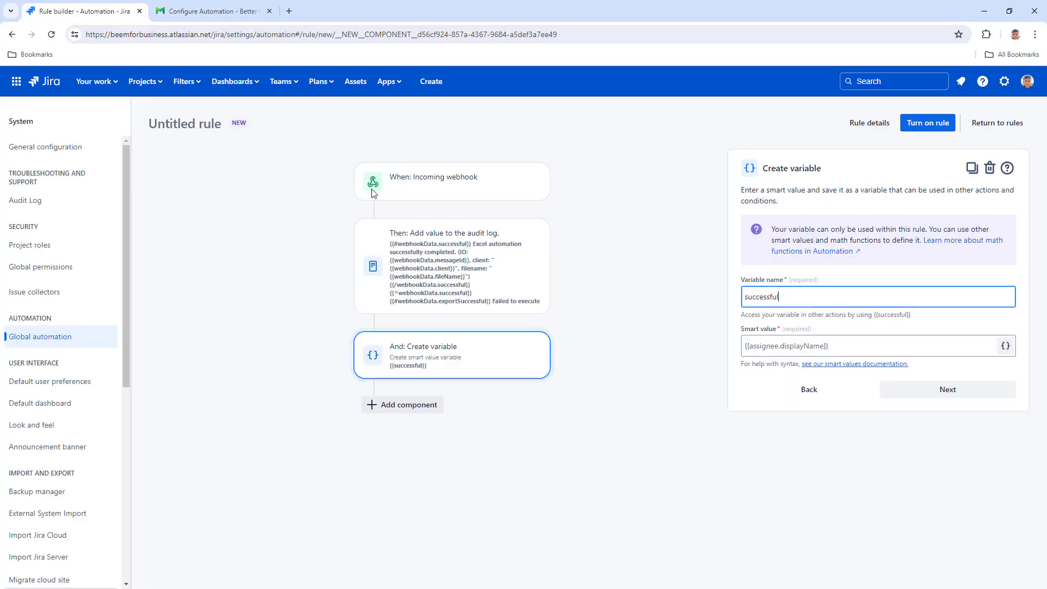
{"action": "right_click", "coordinate": [769, 343]}
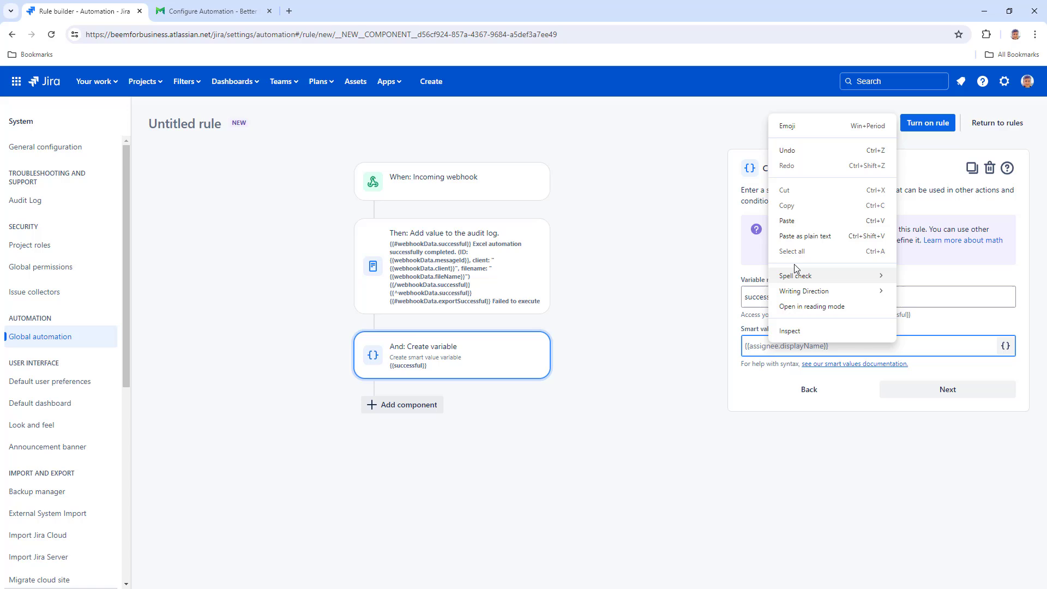
{"action": "left_click", "coordinate": [797, 223]}
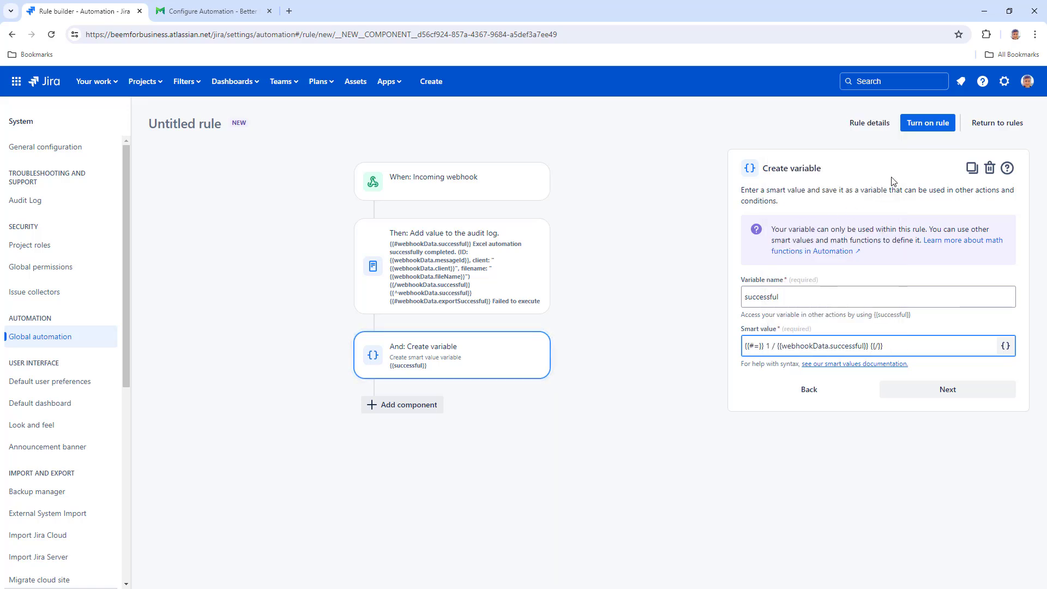
Name the rule 'Excel automation callback' and turn it on
{"action": "left_click", "coordinate": [923, 126]}
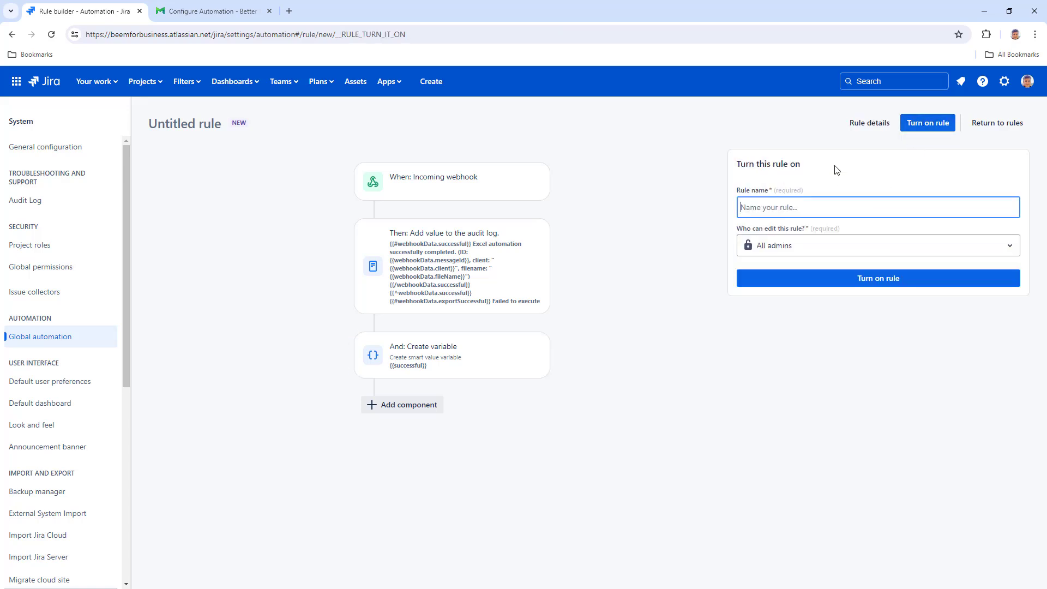
{"action": "type", "text": "Excel aut"}
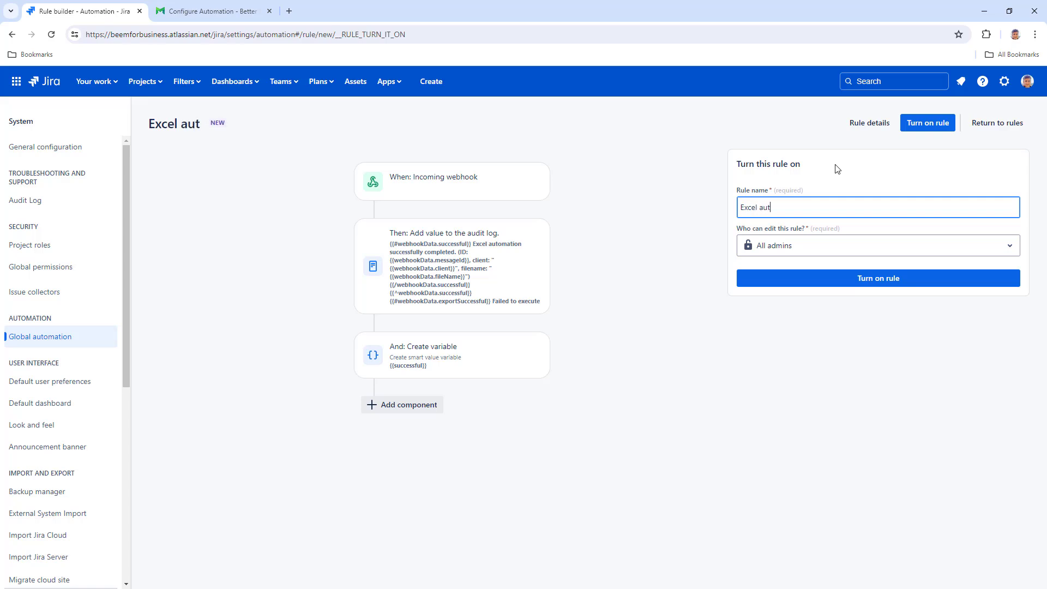
{"action": "type", "text": "omation callbac"}
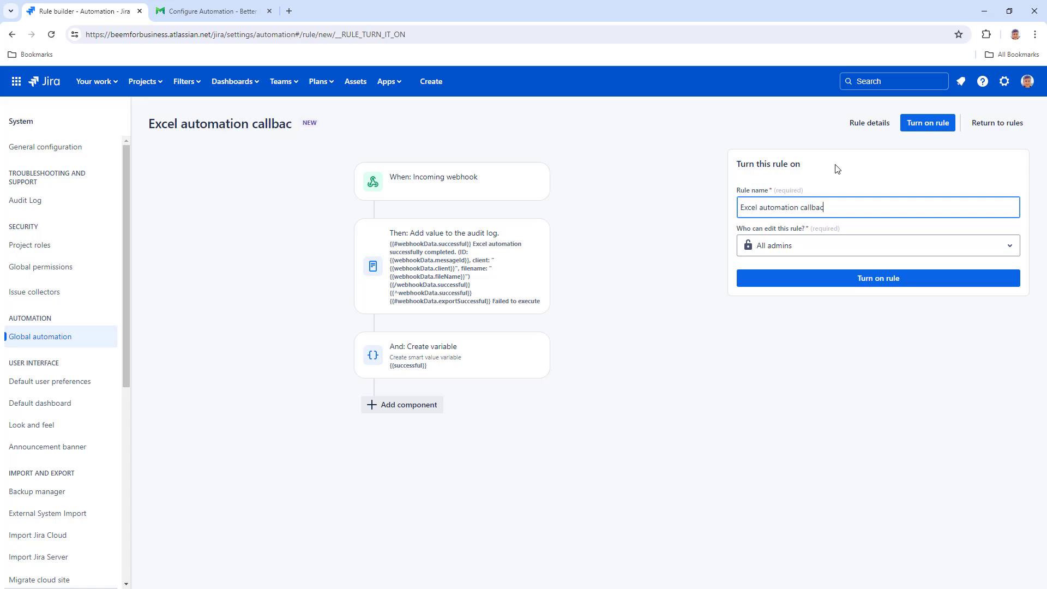
{"action": "type", "text": "k"}
{"action": "left_click", "coordinate": [889, 278]}
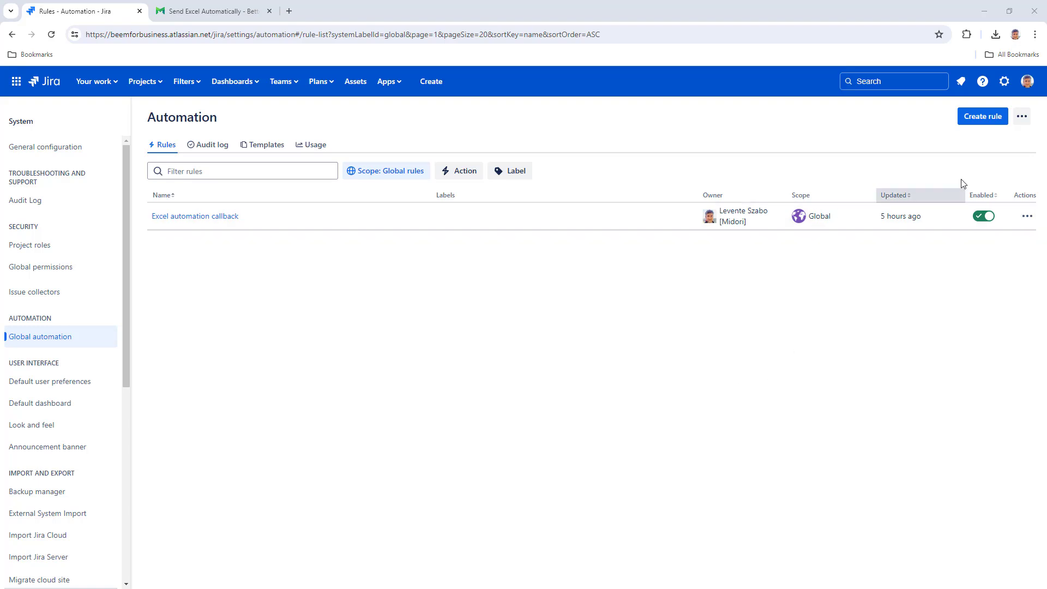
Create a new rule with a Scheduled trigger that runs every day at 9:00 AM
{"action": "left_click", "coordinate": [976, 121]}
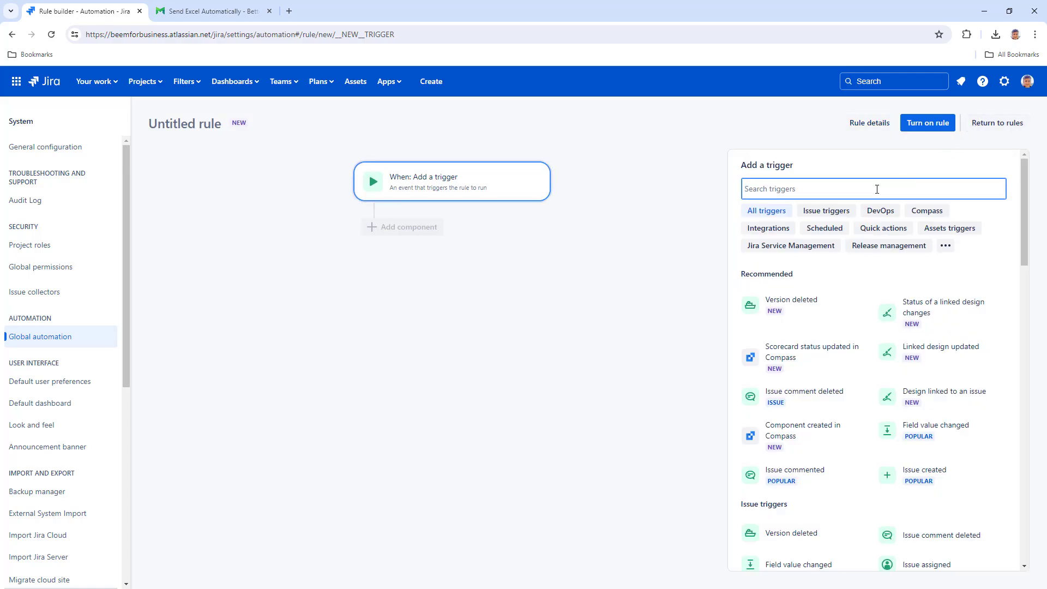
{"action": "left_click", "coordinate": [825, 227]}
{"action": "left_click", "coordinate": [795, 277]}
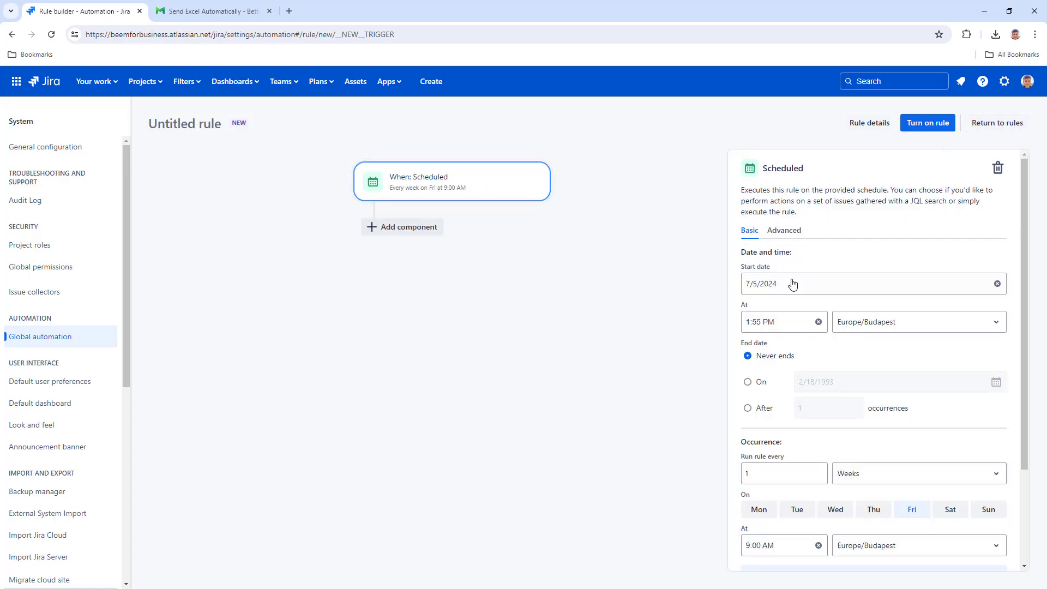
{"action": "left_click", "coordinate": [840, 478]}
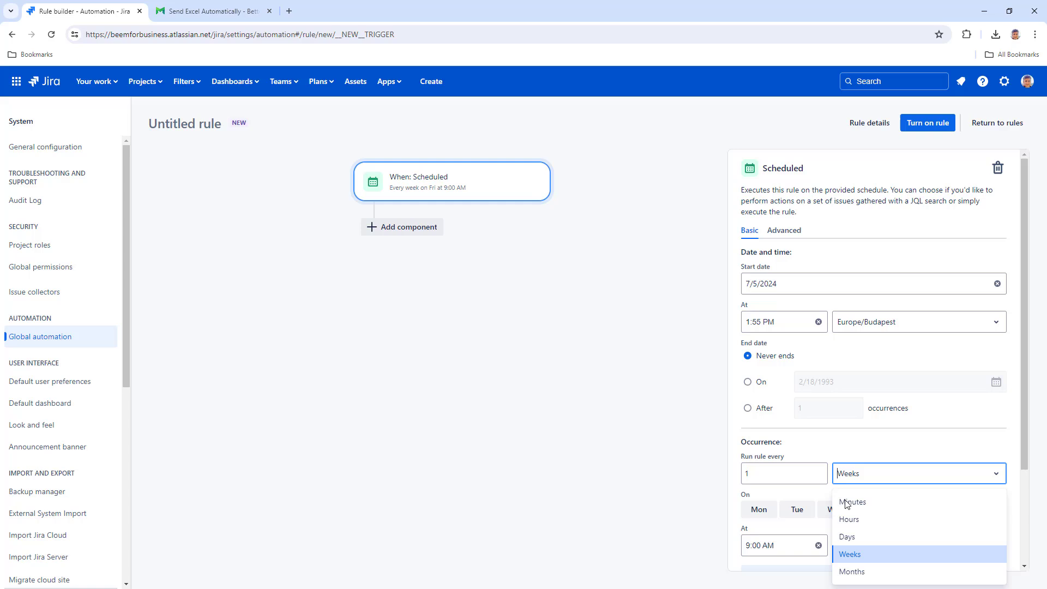
{"action": "left_click", "coordinate": [852, 539]}
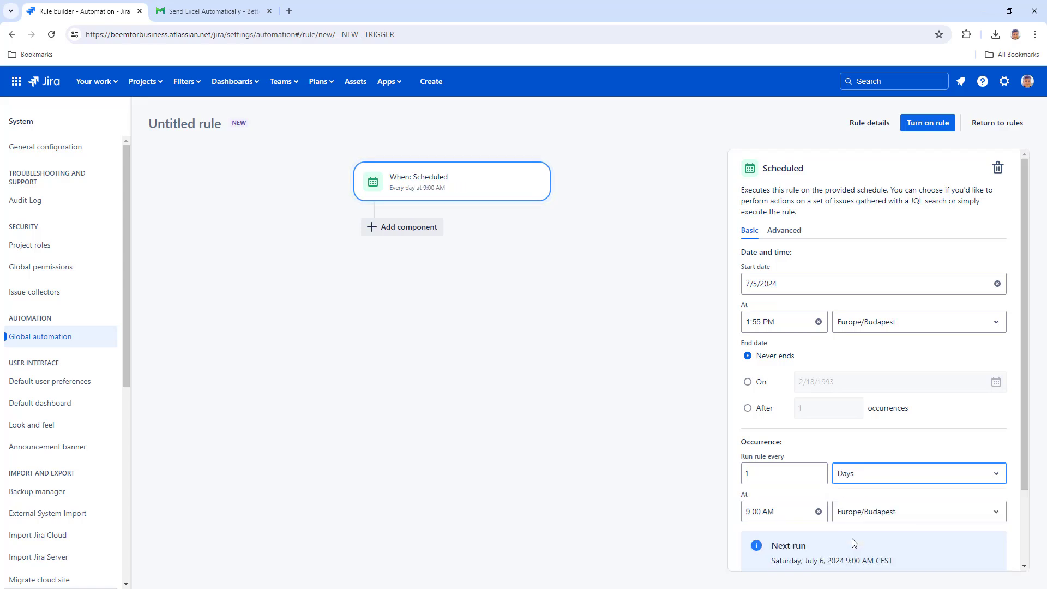
Add a Send web request action after the scheduled trigger
{"action": "left_click", "coordinate": [408, 230]}
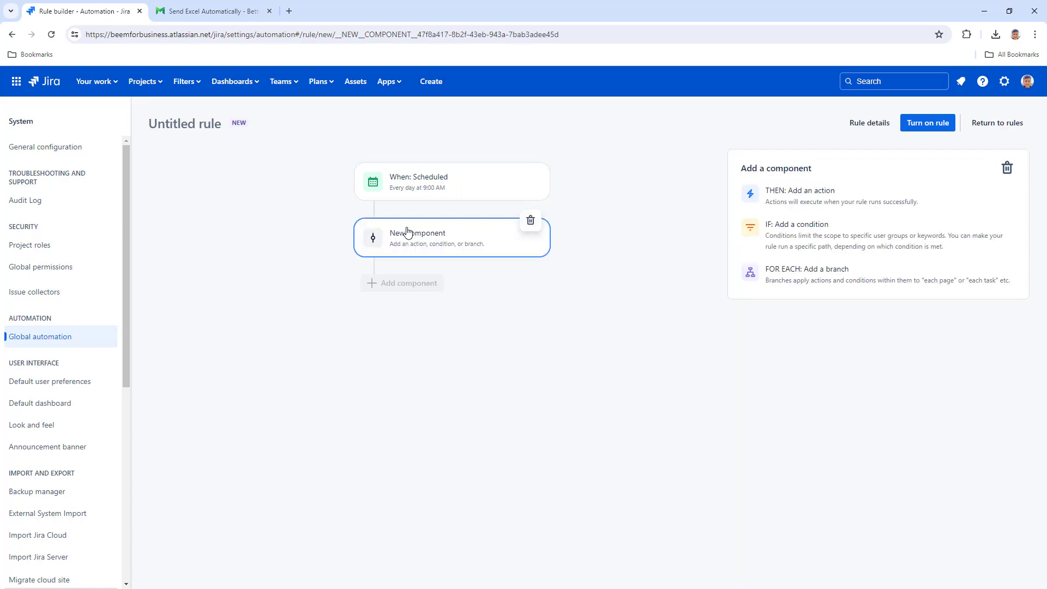
{"action": "left_click", "coordinate": [821, 199]}
{"action": "type", "text": "web"}
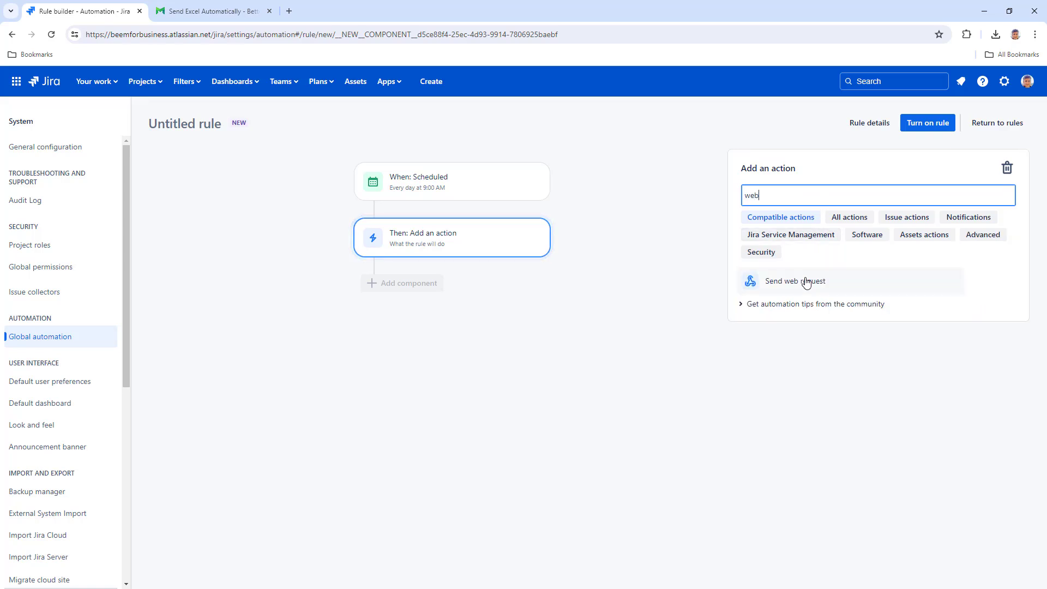
{"action": "left_click", "coordinate": [804, 280]}
{"action": "left_click", "coordinate": [254, 14]}
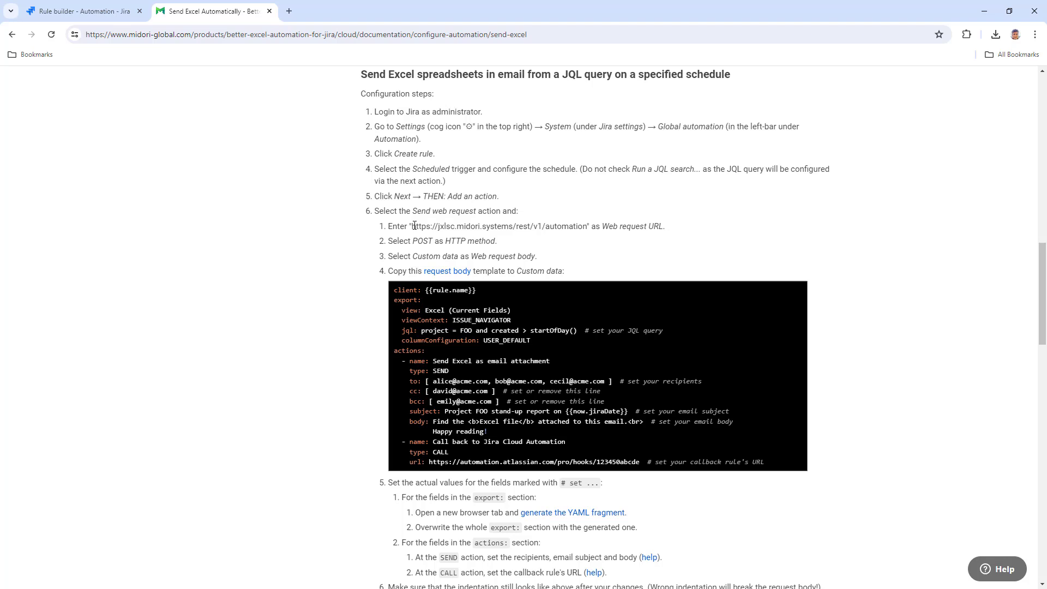
{"action": "left_click_drag", "start_coordinate": [415, 226], "coordinate": [588, 229]}
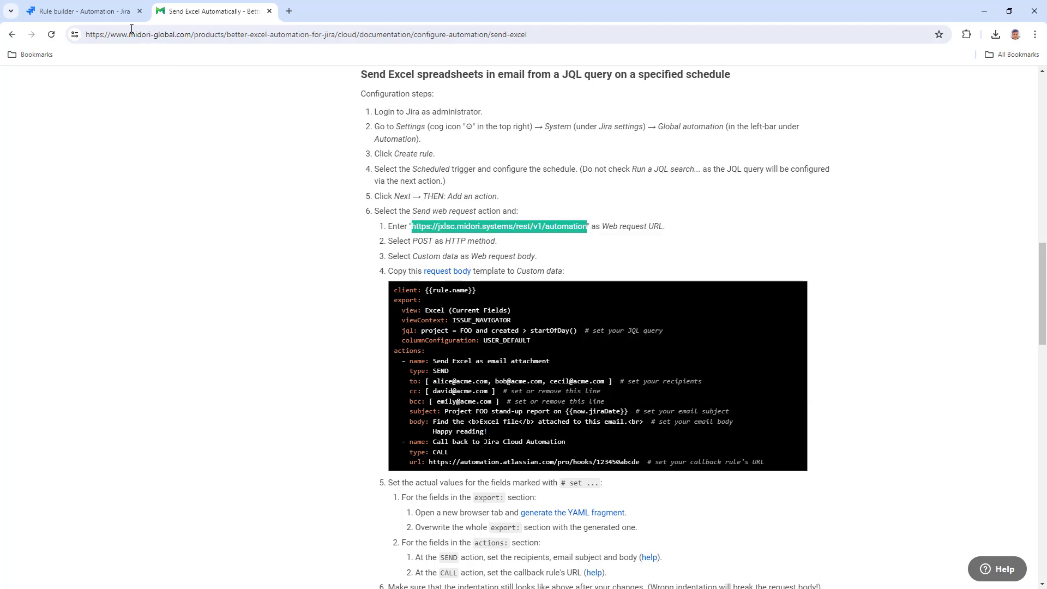
{"action": "left_click", "coordinate": [115, 12]}
{"action": "right_click", "coordinate": [804, 227]}
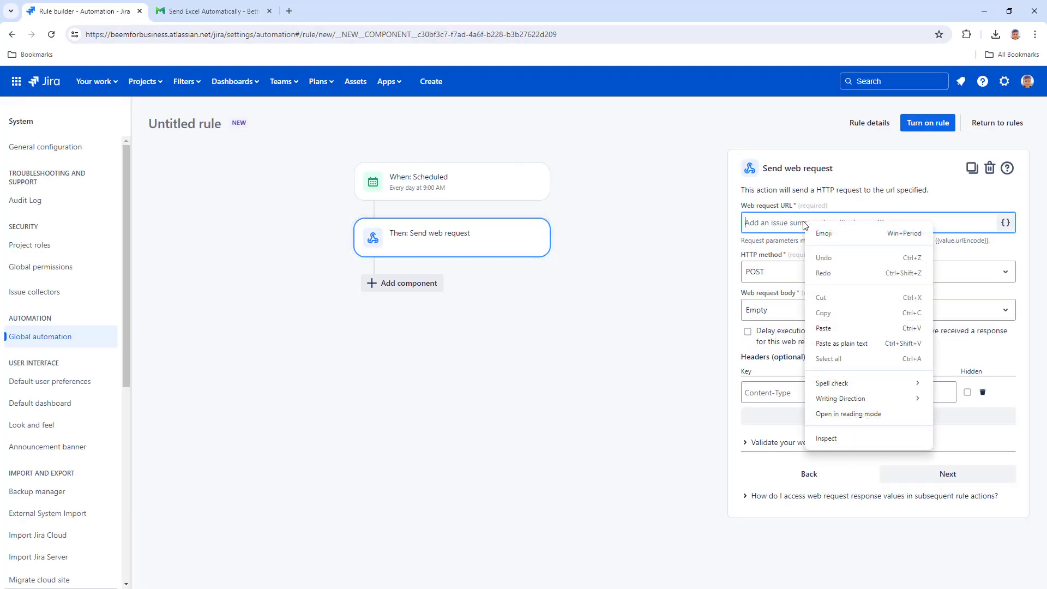
{"action": "left_click", "coordinate": [823, 328]}
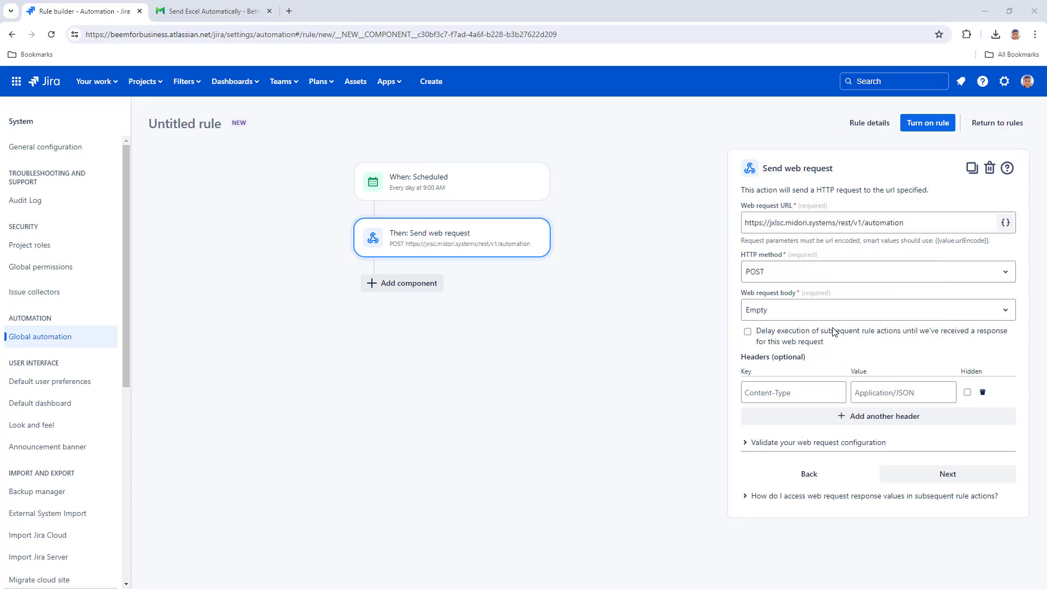
Set the request body to Custom data and copy the body template from the docs
{"action": "left_click", "coordinate": [826, 313]}
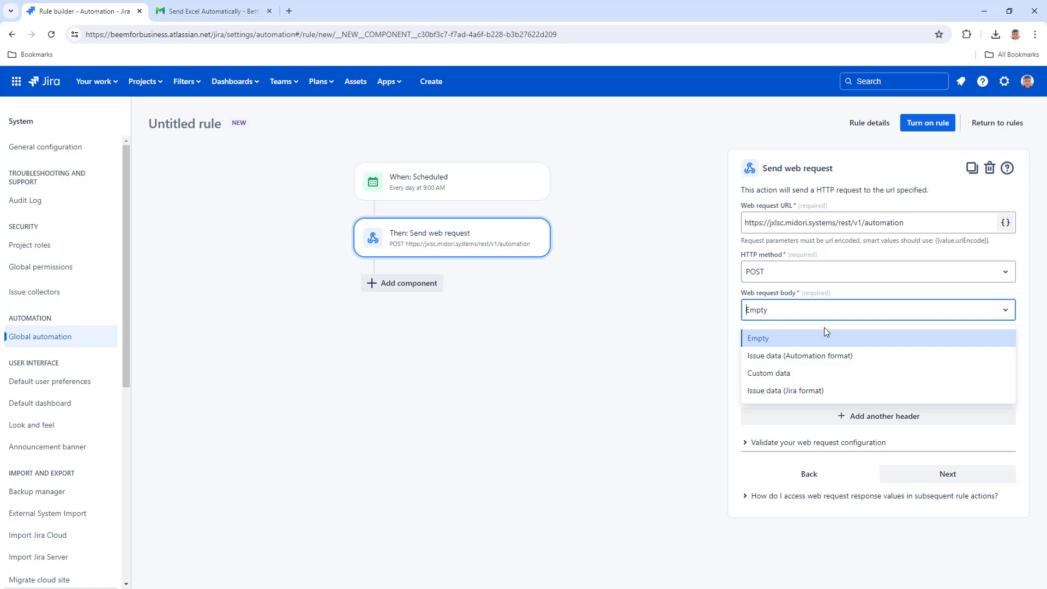
{"action": "left_click", "coordinate": [789, 375]}
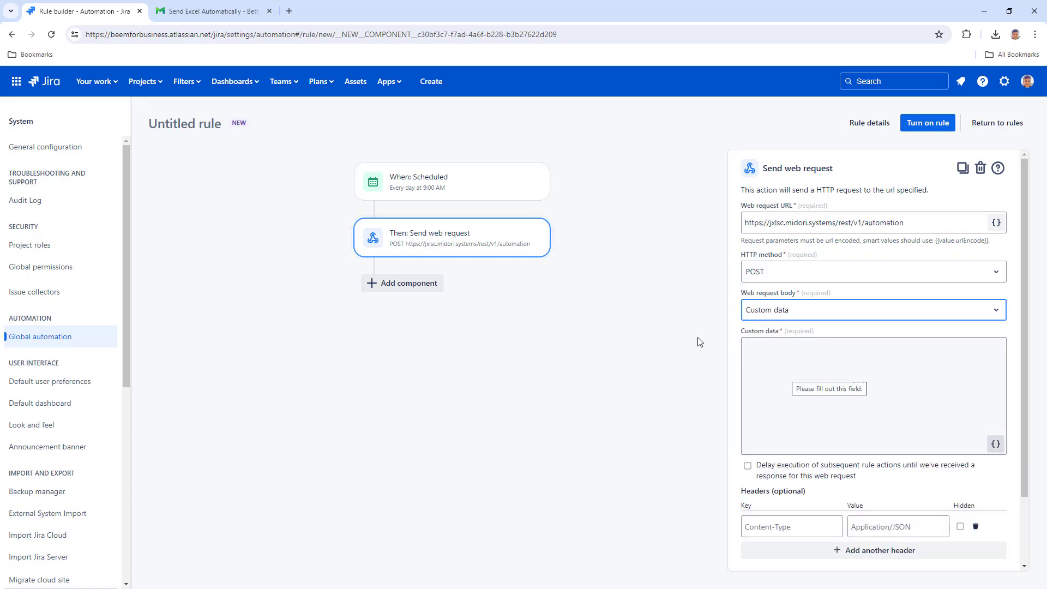
{"action": "key", "text": "ctrl+Tab"}
{"action": "left_click", "coordinate": [799, 291]}
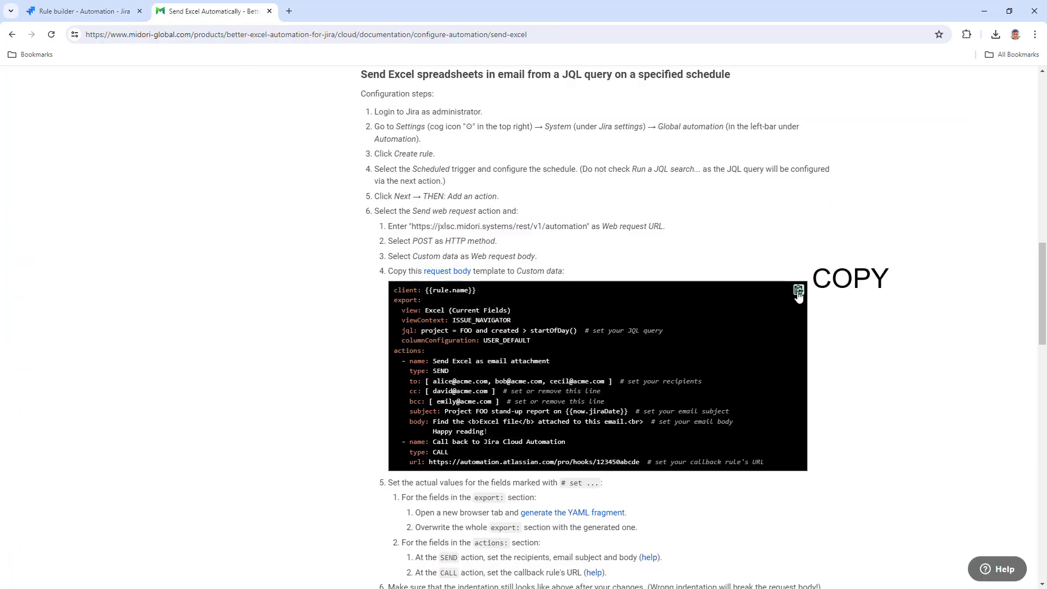
{"action": "left_click", "coordinate": [114, 17]}
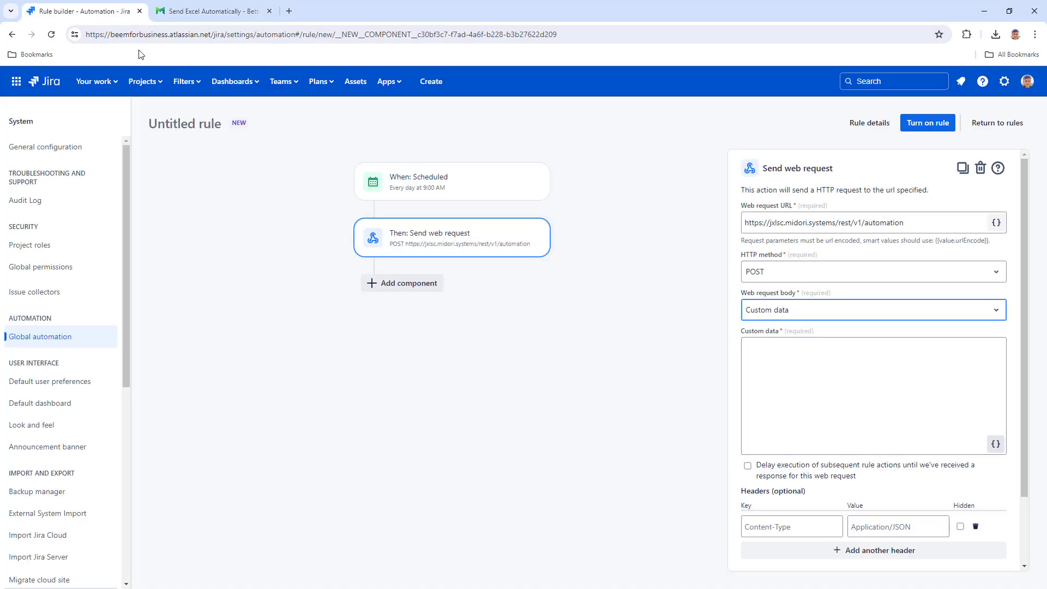
{"action": "right_click", "coordinate": [776, 358]}
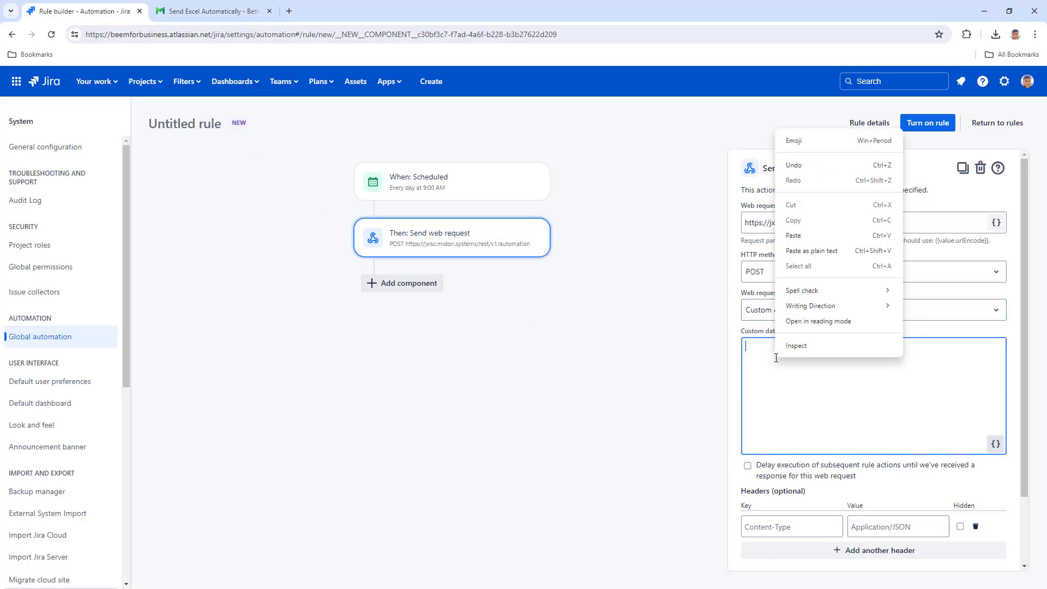
Paste the YAML body, point its callback at the callback rule's webhook, and delay subsequent actions
{"action": "left_click", "coordinate": [804, 242]}
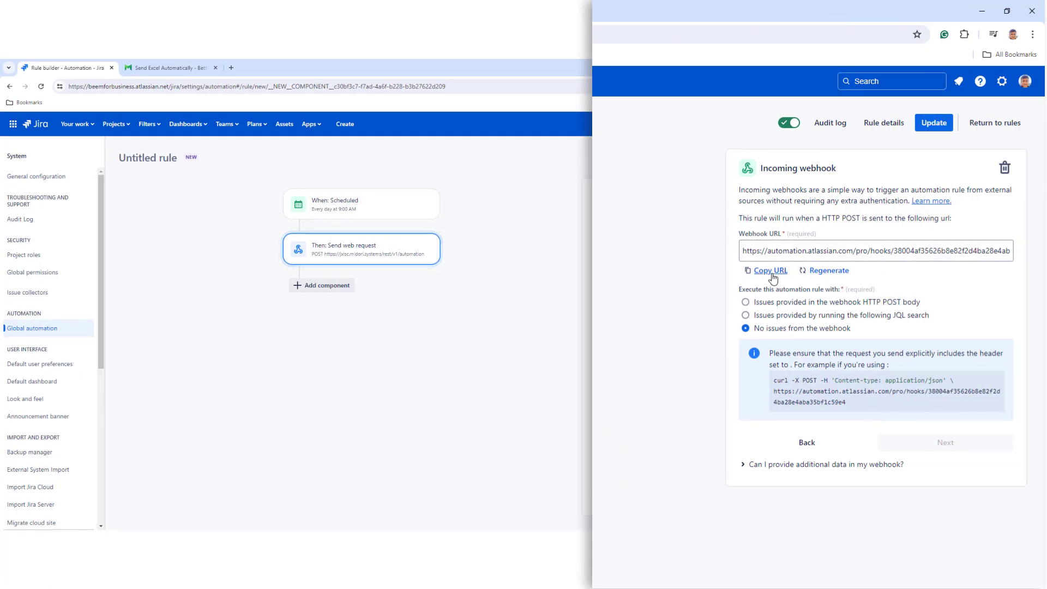
{"action": "left_click", "coordinate": [771, 271]}
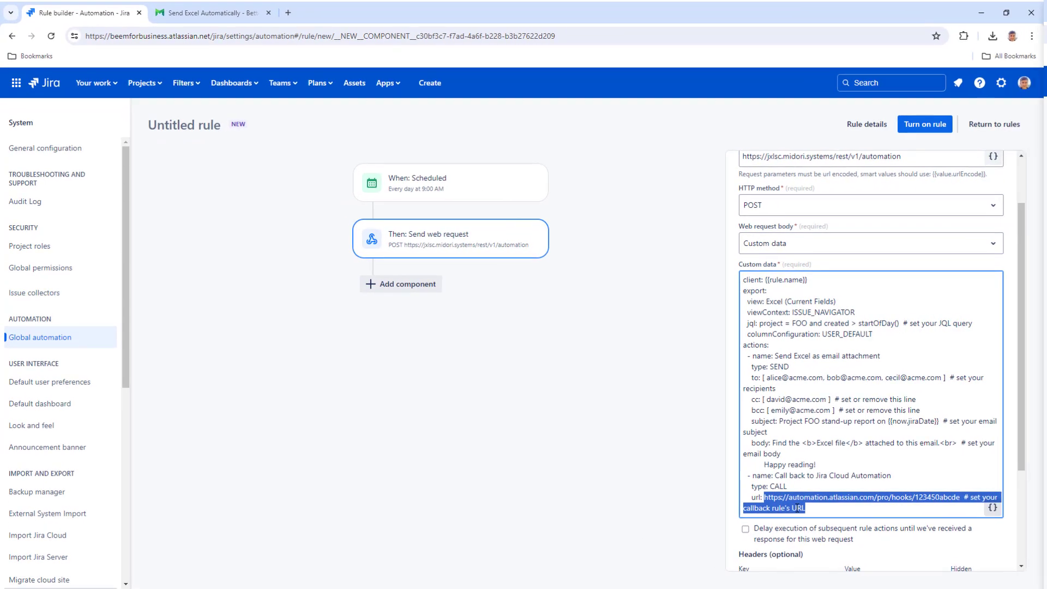
{"action": "right_click", "coordinate": [801, 512]}
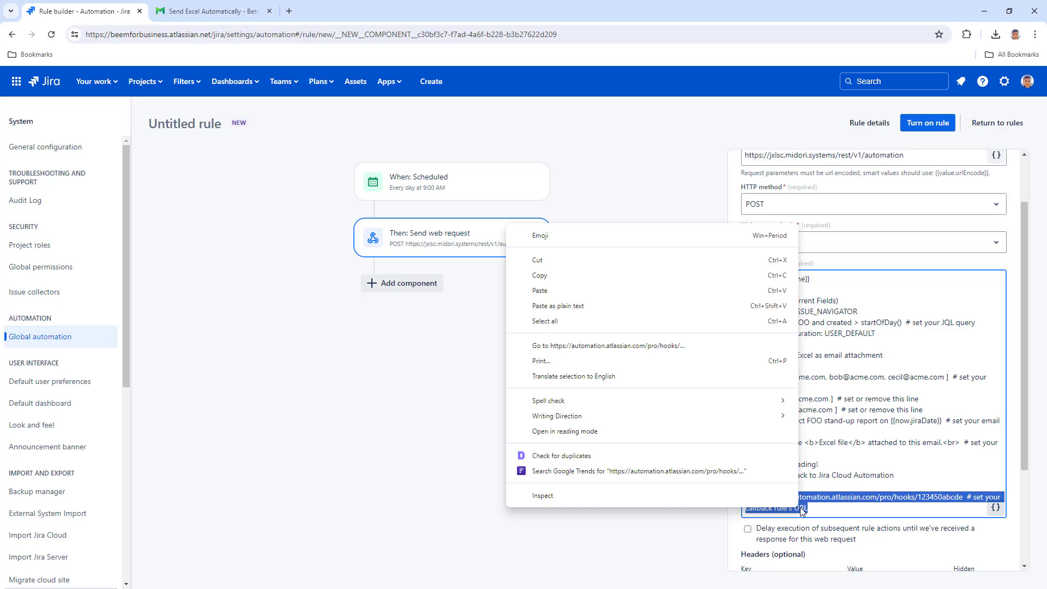
{"action": "left_click", "coordinate": [672, 292]}
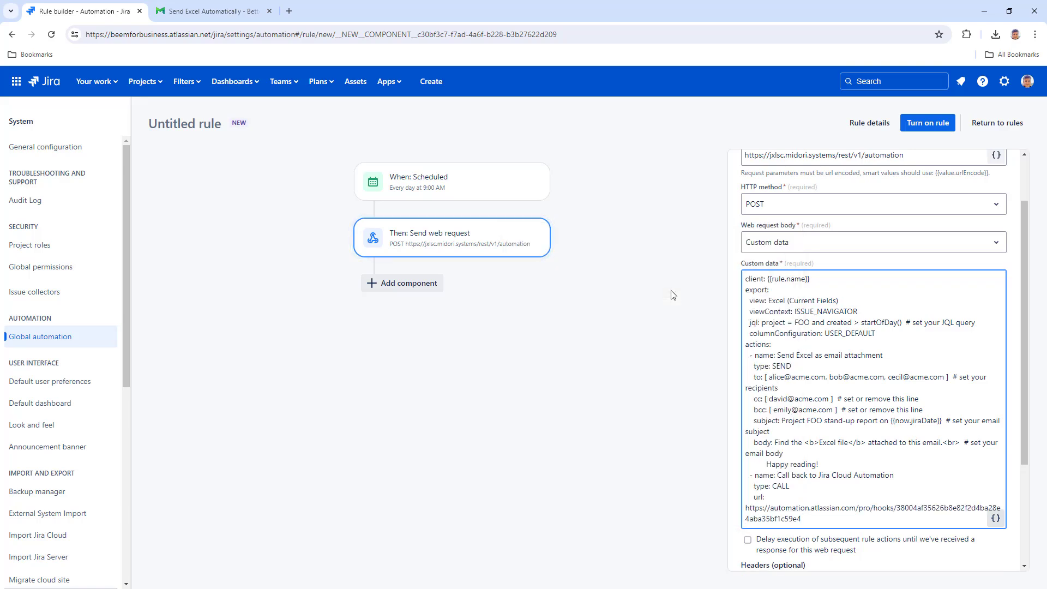
{"action": "left_click", "coordinate": [748, 540]}
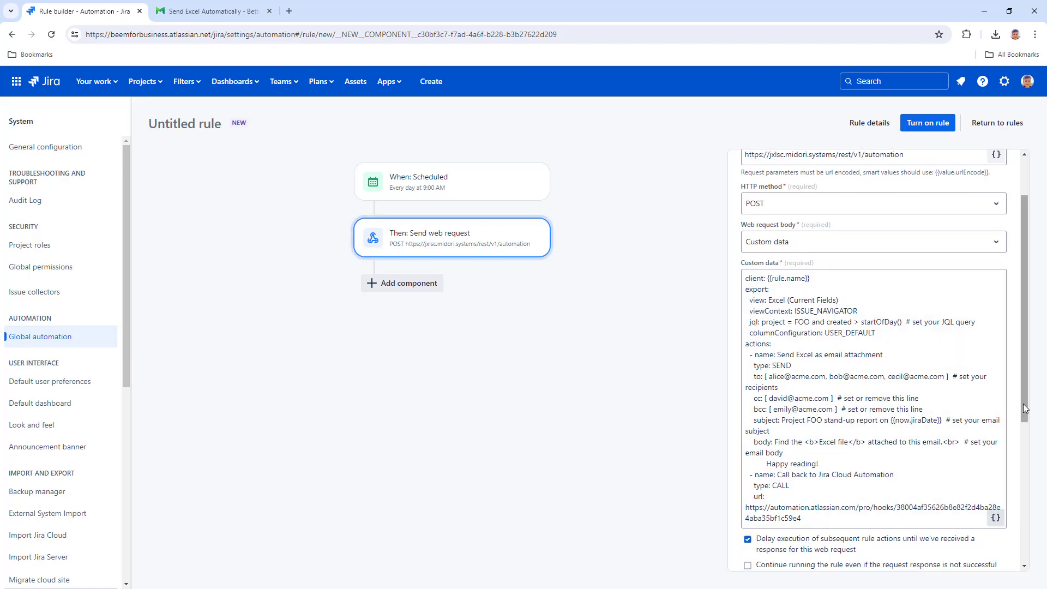
{"action": "left_click_drag", "start_coordinate": [1023, 403], "coordinate": [1017, 530]}
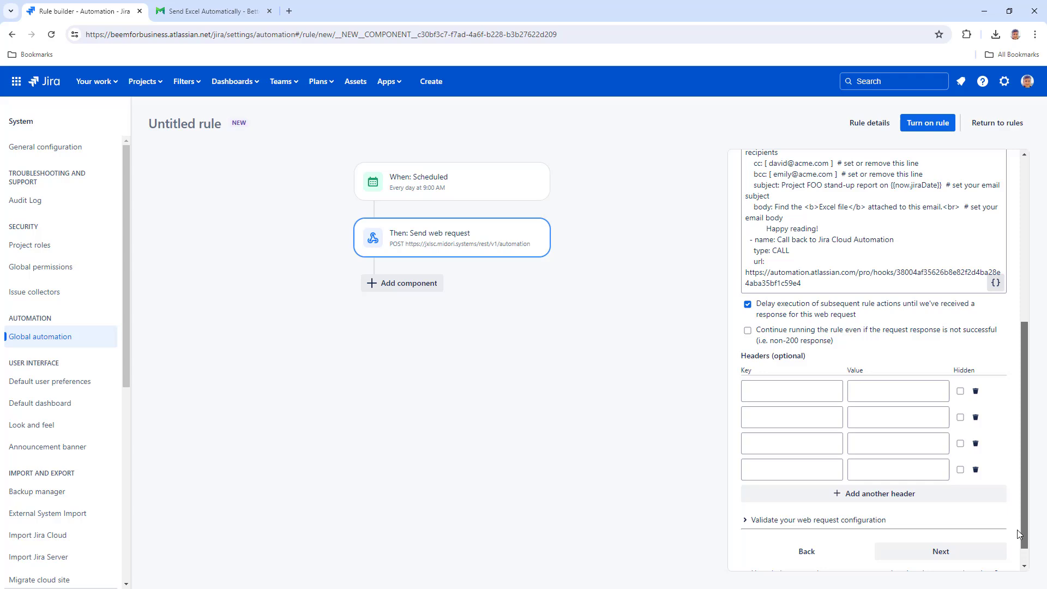
Add Content-Type, X-Midori-Base-Url, X-Midori-User-Email and X-Midori-Api-Token headers to the request
{"action": "left_click", "coordinate": [209, 12]}
{"action": "left_click_drag", "start_coordinate": [1042, 302], "coordinate": [1041, 384]}
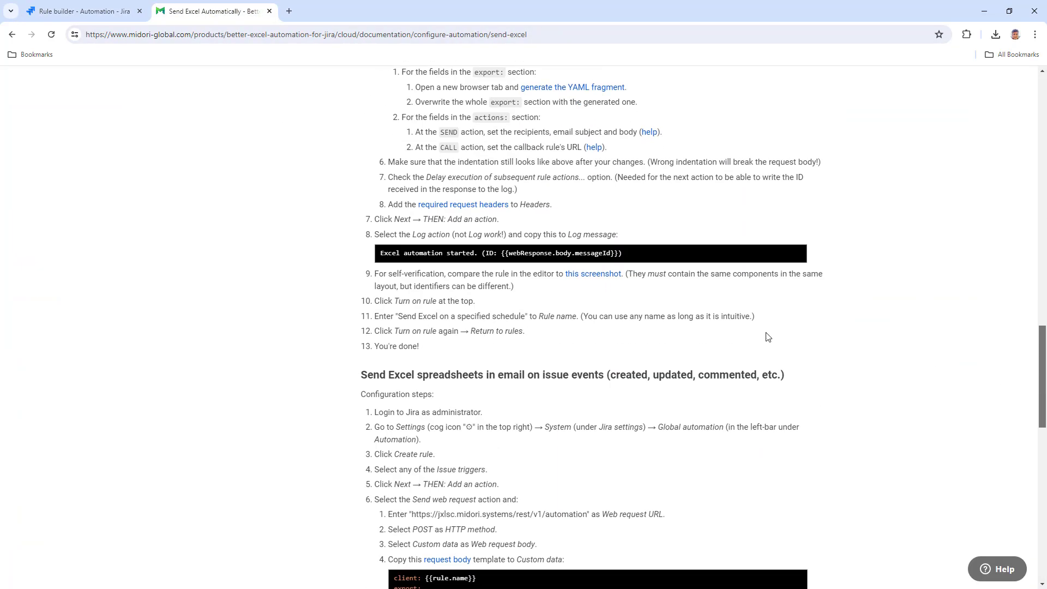
{"action": "left_click", "coordinate": [443, 212]}
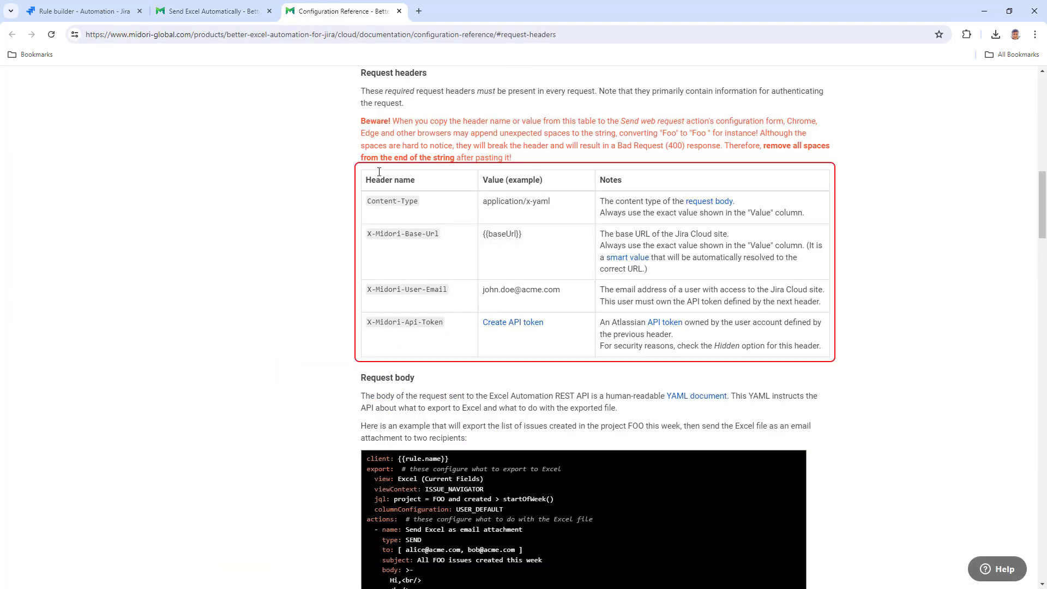
{"action": "left_click", "coordinate": [103, 17]}
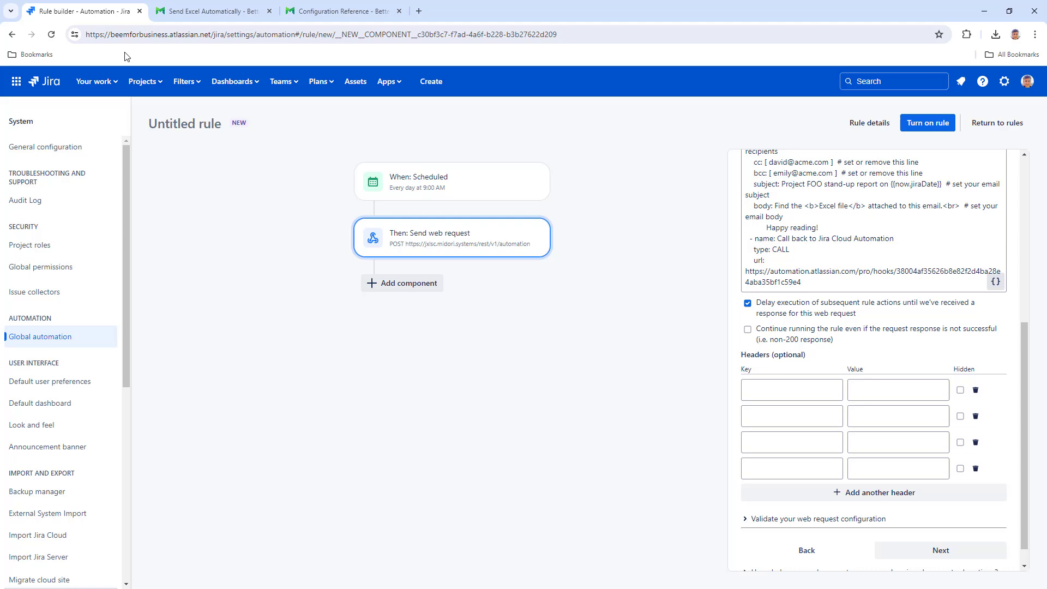
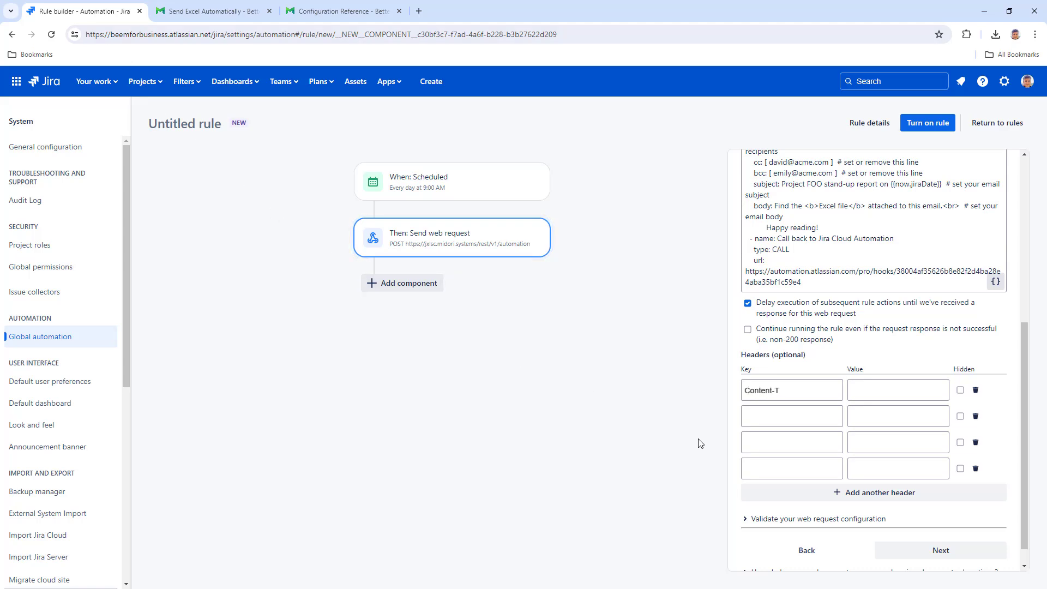
{"action": "key", "text": "Tab"}
{"action": "key", "text": "Tab"}
{"action": "key", "text": "Tab"}
{"action": "key", "text": "Tab"}
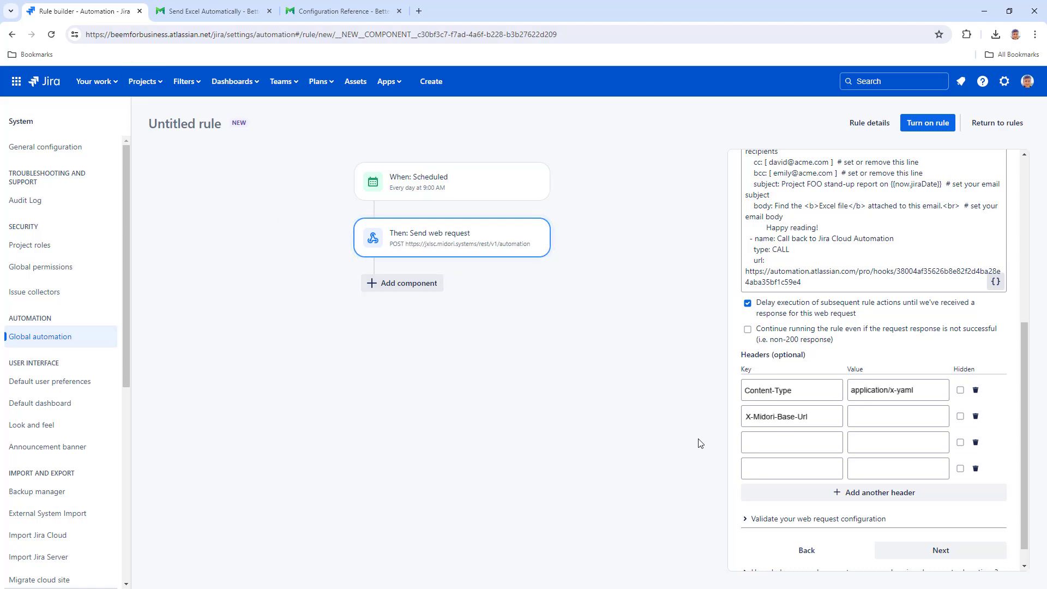
{"action": "key", "text": "Tab"}
{"action": "key", "text": "Tab"}
{"action": "key", "text": "Tab"}
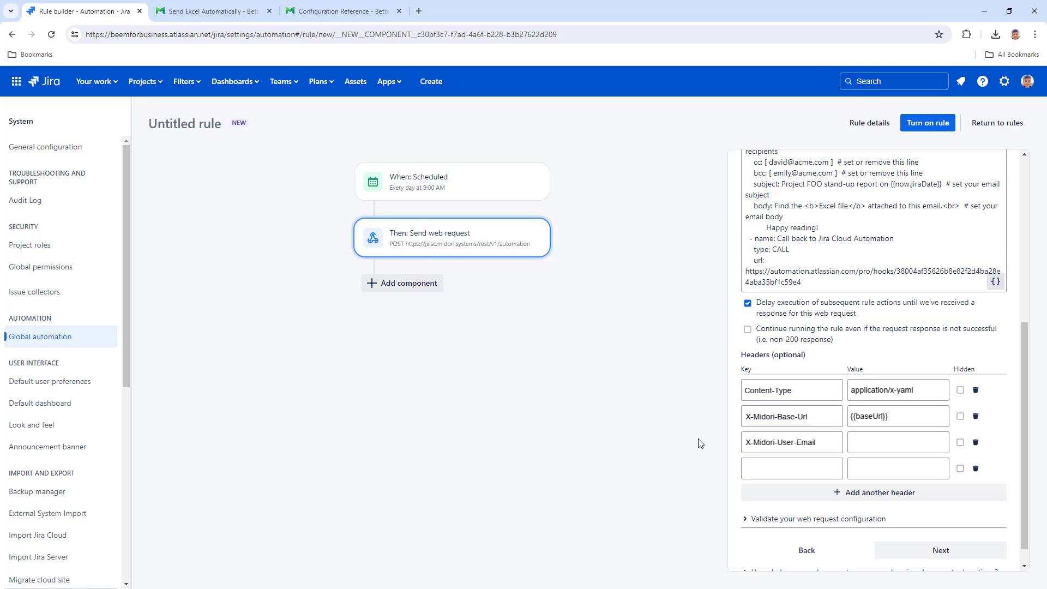
{"action": "key", "text": "Tab"}
{"action": "key", "text": "Tab"}
{"action": "key", "text": "Tab"}
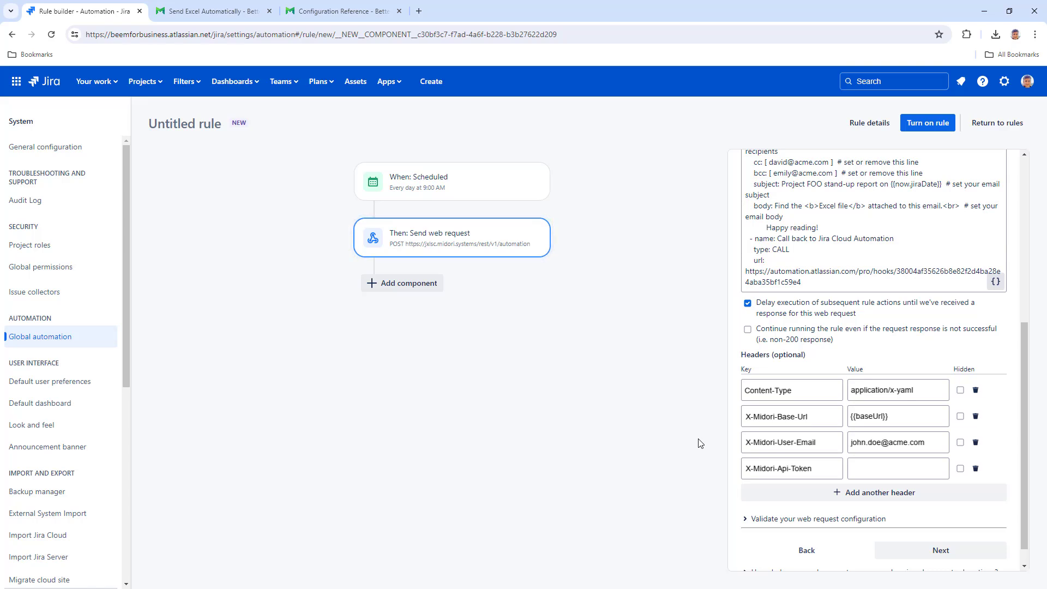
{"action": "key", "text": "Tab"}
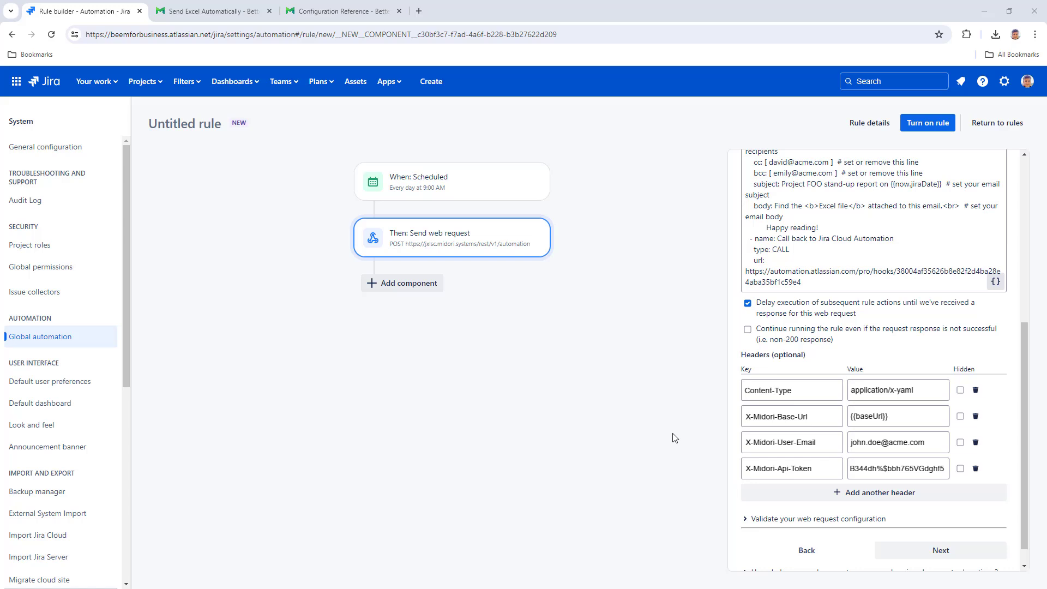
Add a Log action after the web request that logs 'Excel automation started' with the response message ID
{"action": "left_click", "coordinate": [400, 284]}
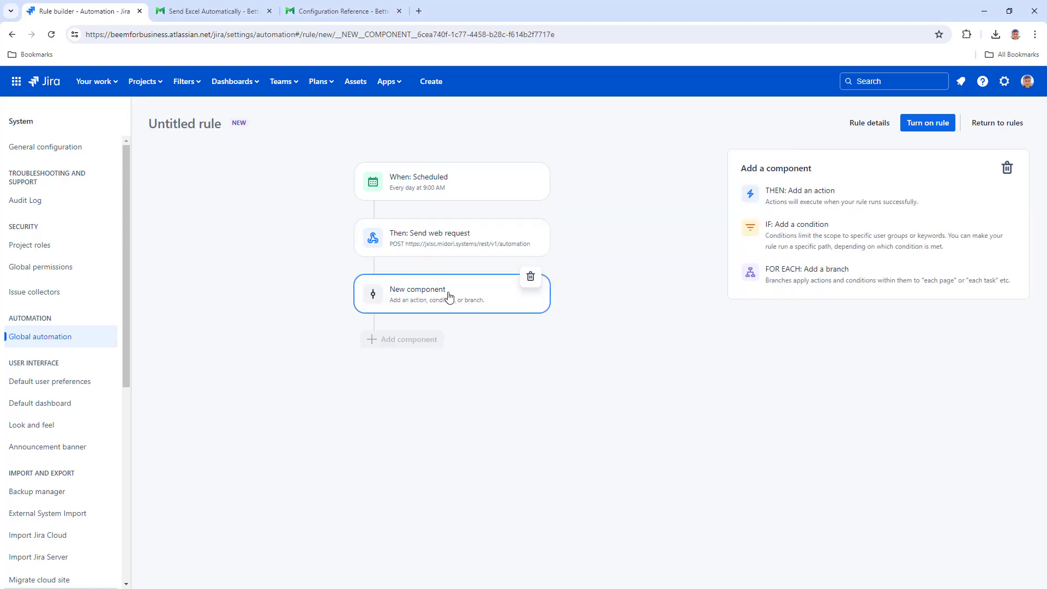
{"action": "left_click", "coordinate": [779, 194]}
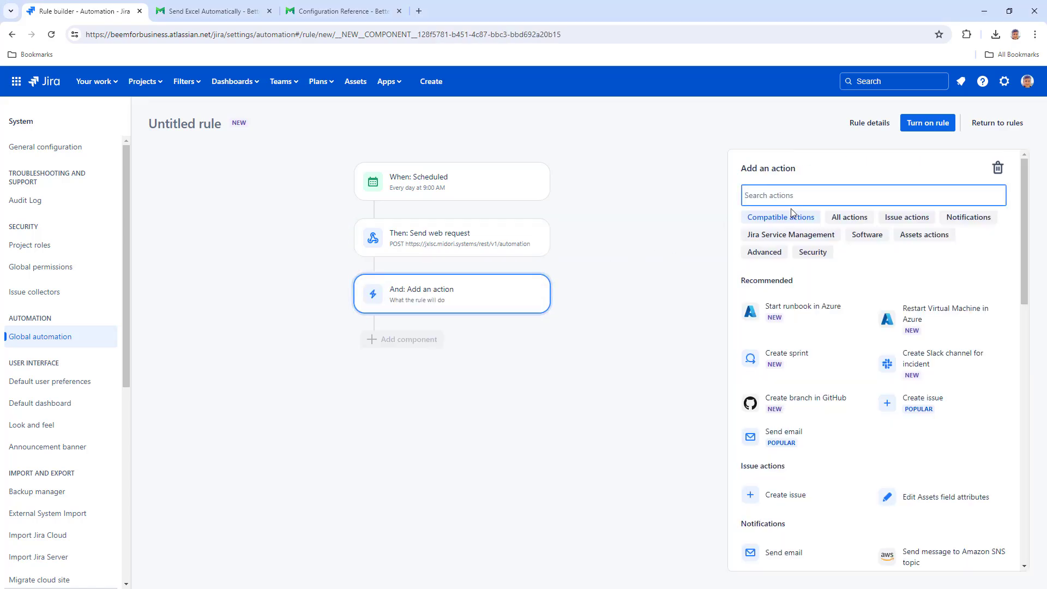
{"action": "type", "text": "log"}
{"action": "left_click", "coordinate": [799, 283]}
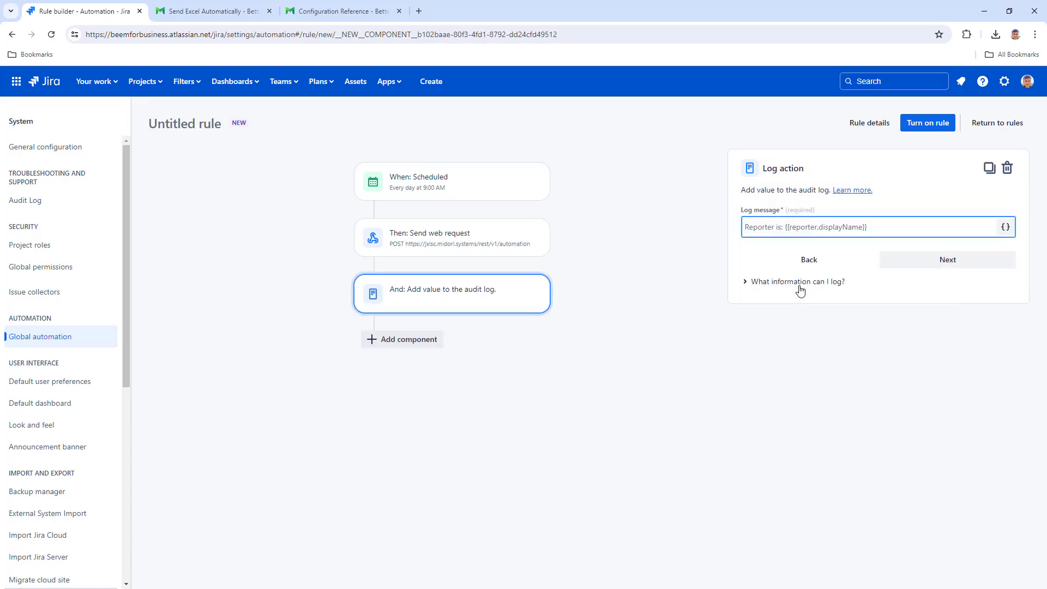
{"action": "left_click", "coordinate": [204, 17]}
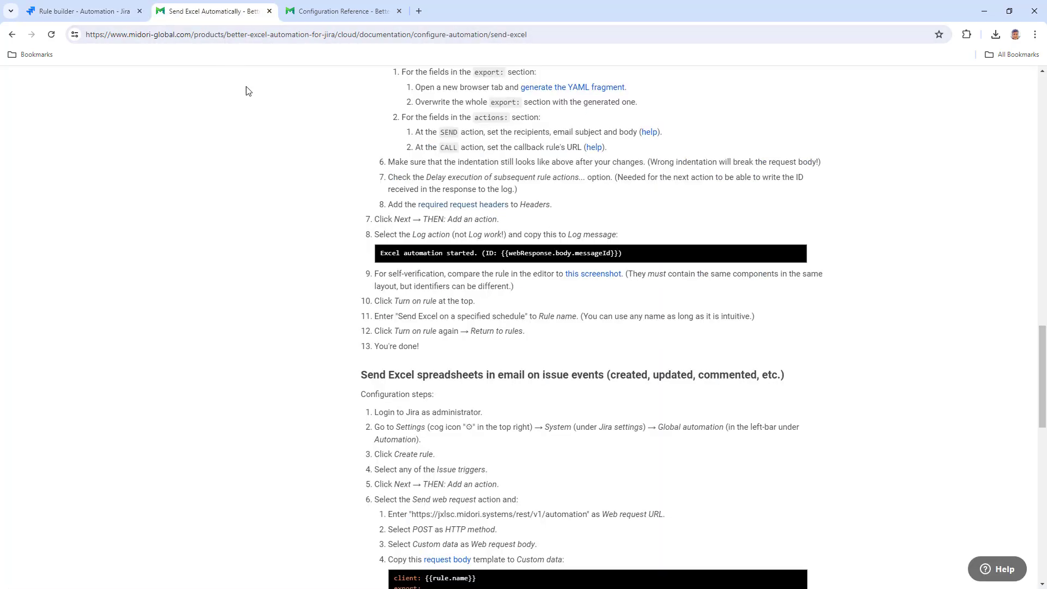
{"action": "left_click", "coordinate": [797, 253]}
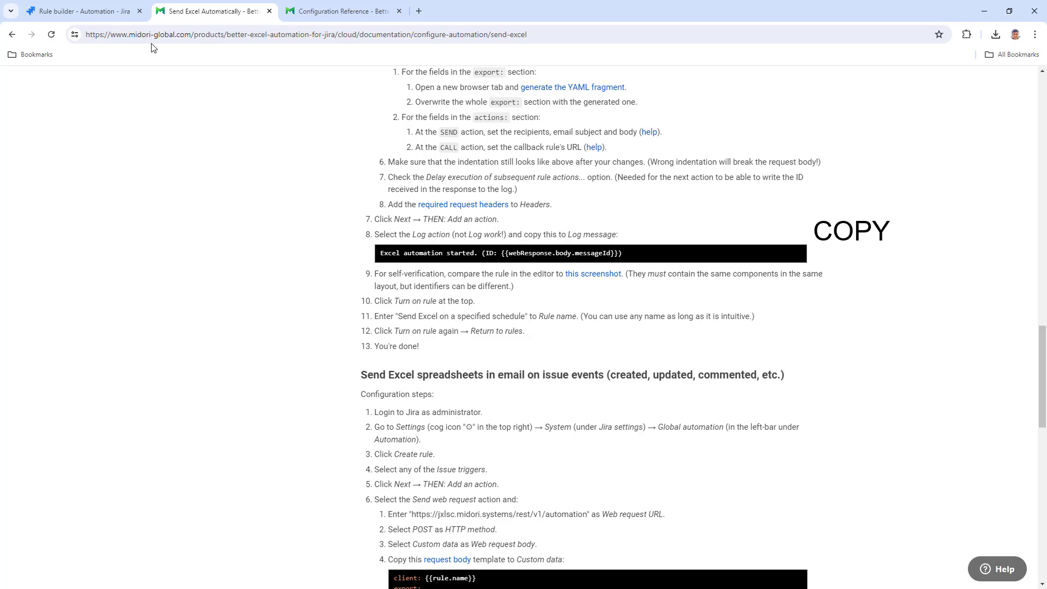
{"action": "left_click", "coordinate": [107, 17]}
{"action": "right_click", "coordinate": [763, 234]}
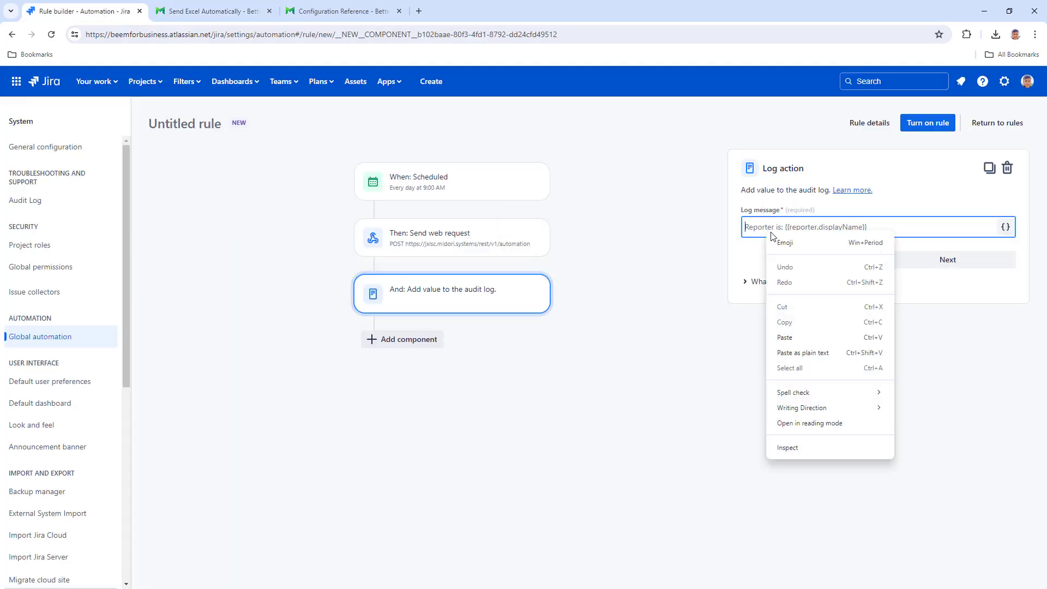
{"action": "left_click", "coordinate": [802, 341]}
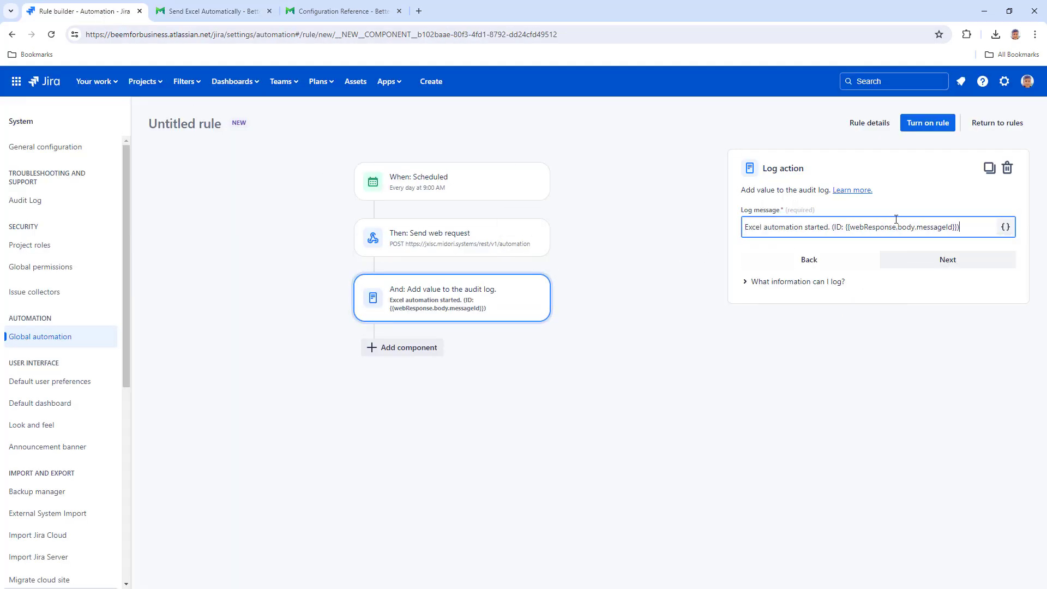
{"action": "left_click", "coordinate": [927, 126]}
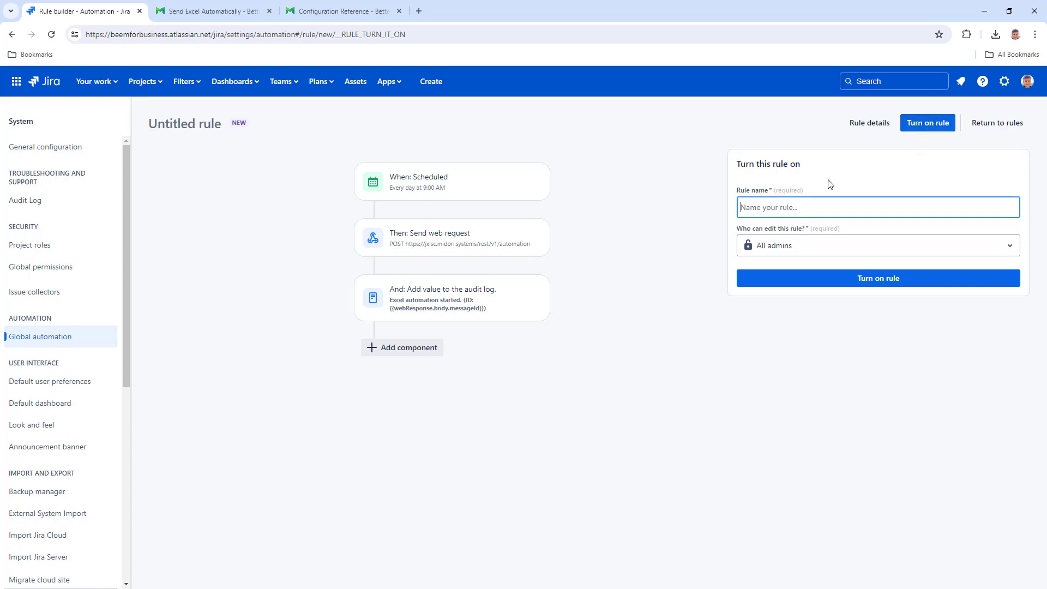
{"action": "type", "text": "Send Excel o"}
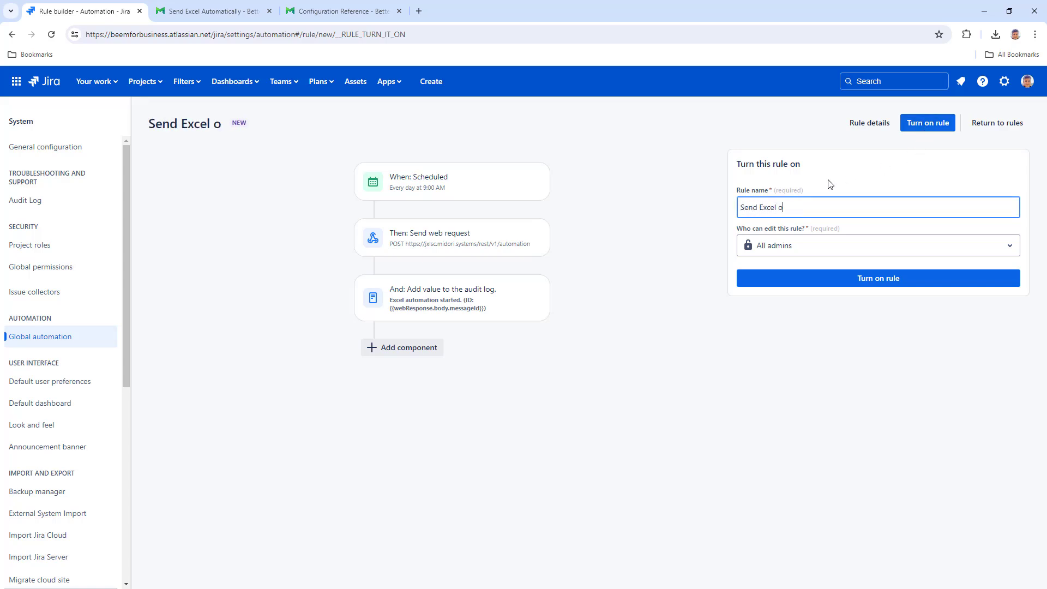
{"action": "type", "text": "n schedule"}
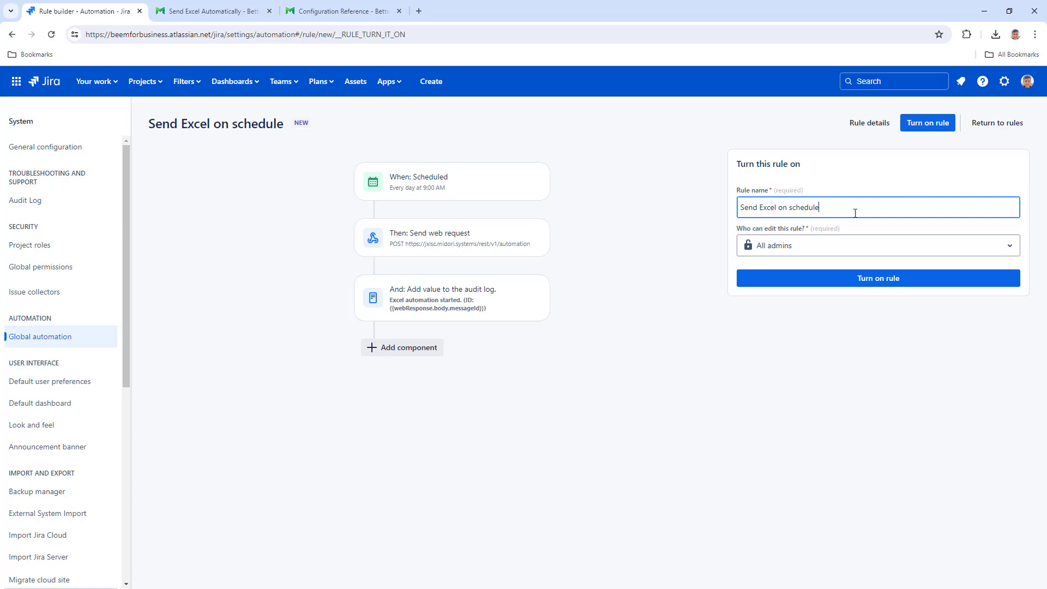
Switch on the rule named 'Send Excel on schedule'
{"action": "left_click", "coordinate": [902, 278]}
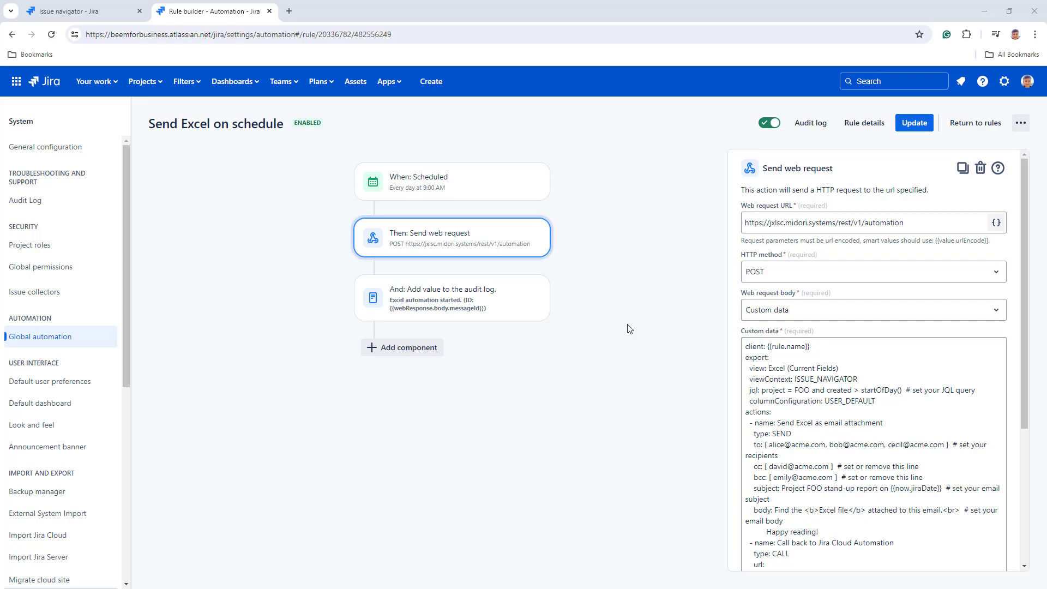
Export the Issue Navigator issues to Excel (Current Fields)
{"action": "left_click", "coordinate": [110, 13]}
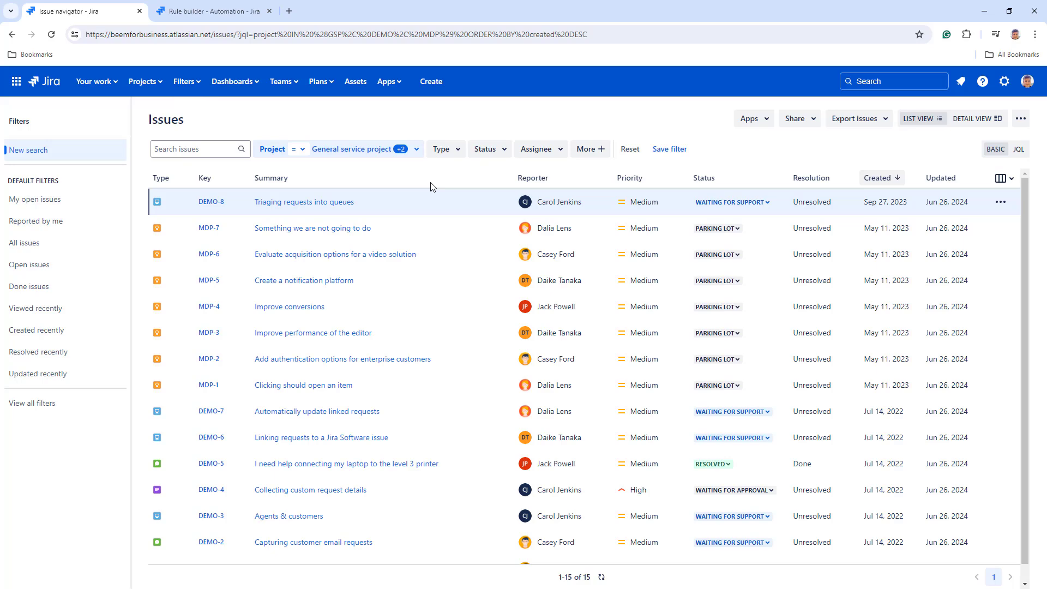
{"action": "left_click", "coordinate": [750, 120]}
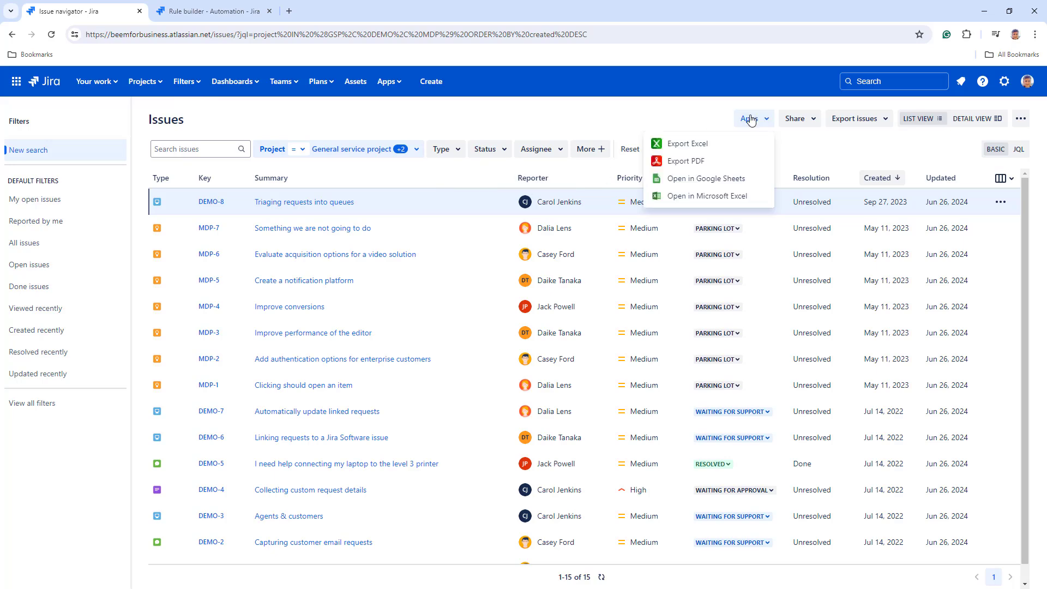
{"action": "left_click", "coordinate": [703, 144]}
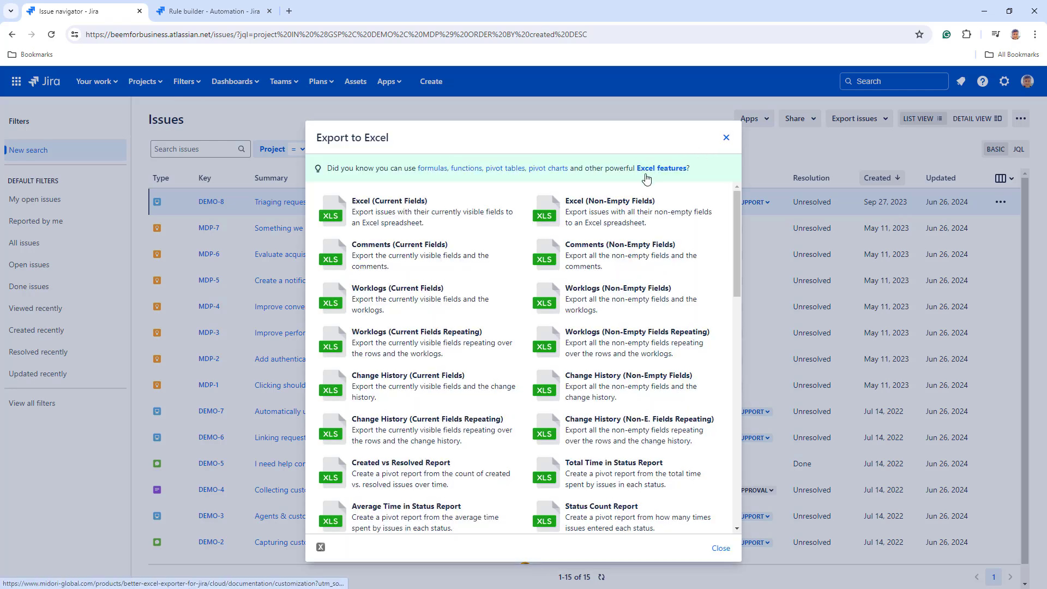
{"action": "left_click", "coordinate": [435, 214]}
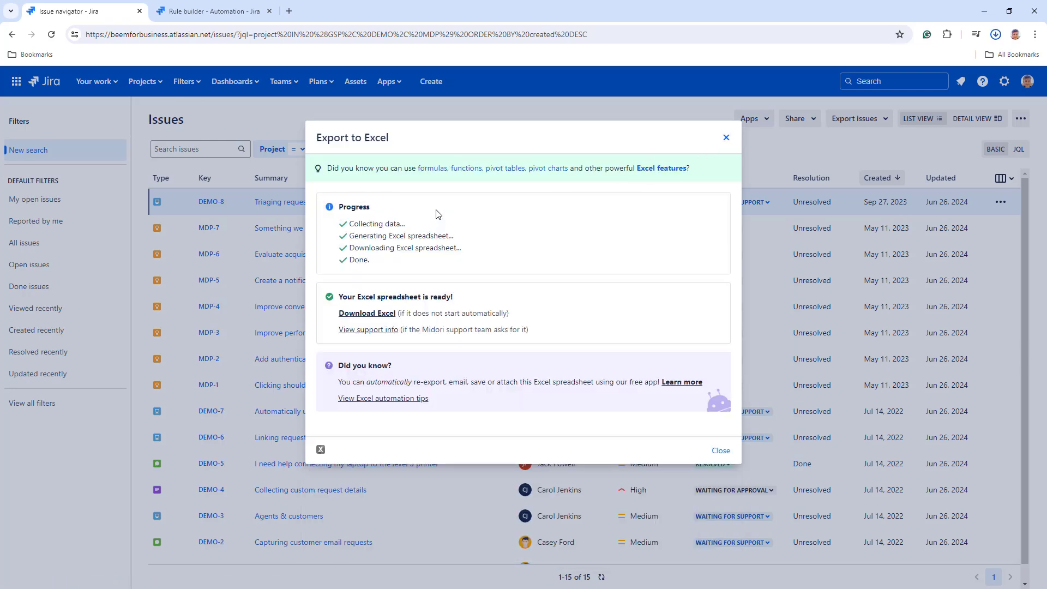
Copy the export fragment from the Excel automation tips
{"action": "left_click", "coordinate": [399, 399]}
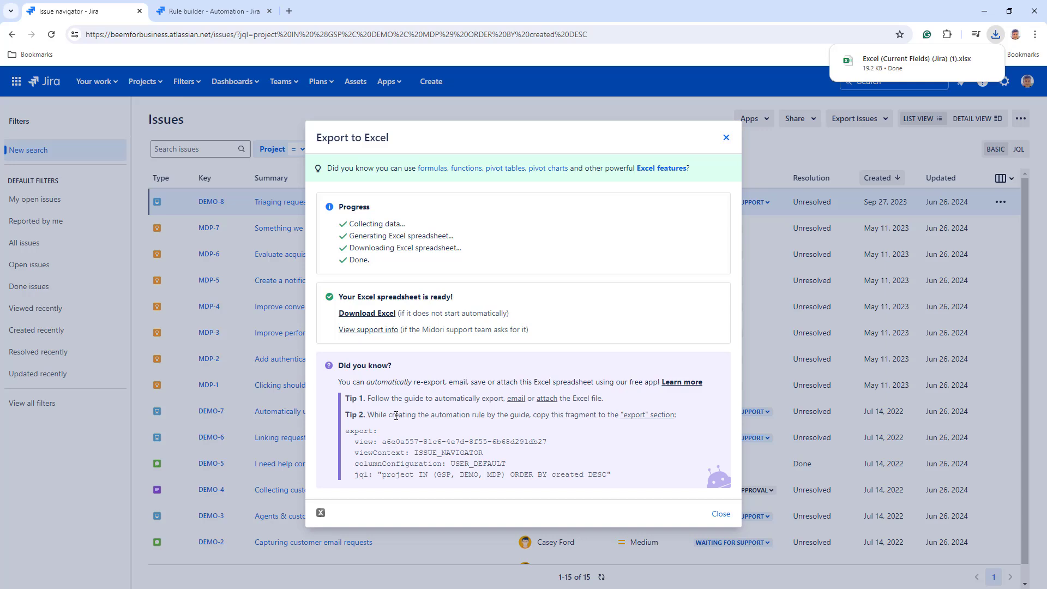
{"action": "triple_click", "coordinate": [400, 450]}
{"action": "right_click", "coordinate": [400, 448]}
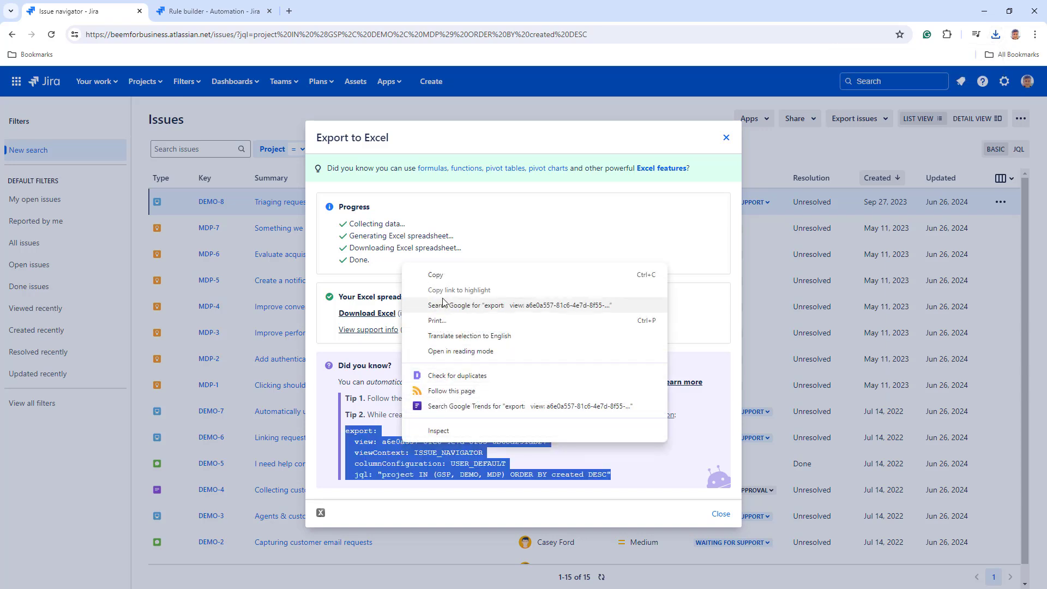
{"action": "left_click", "coordinate": [442, 277]}
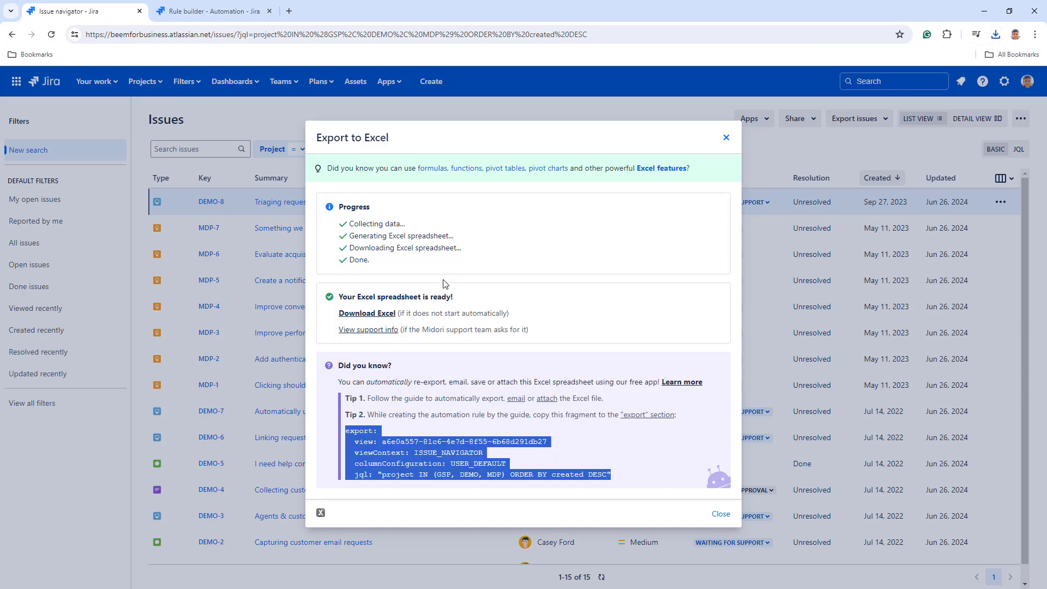
Paste the copied fragment over the export lines in the web request's Custom data body
{"action": "left_click", "coordinate": [161, 20]}
{"action": "left_click_drag", "start_coordinate": [745, 358], "coordinate": [875, 401]}
{"action": "right_click", "coordinate": [874, 399]}
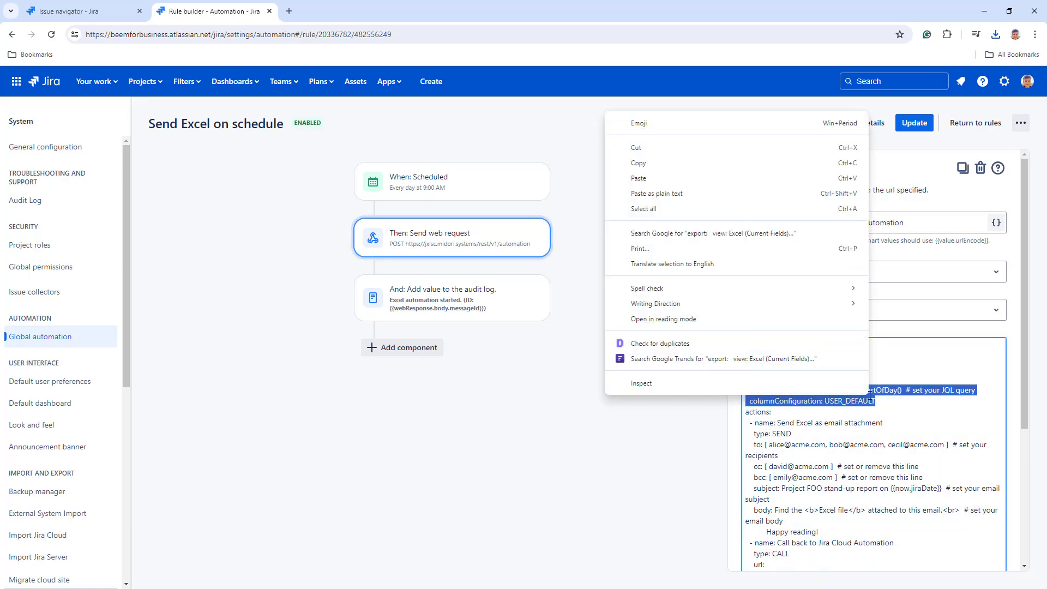
{"action": "left_click", "coordinate": [754, 179]}
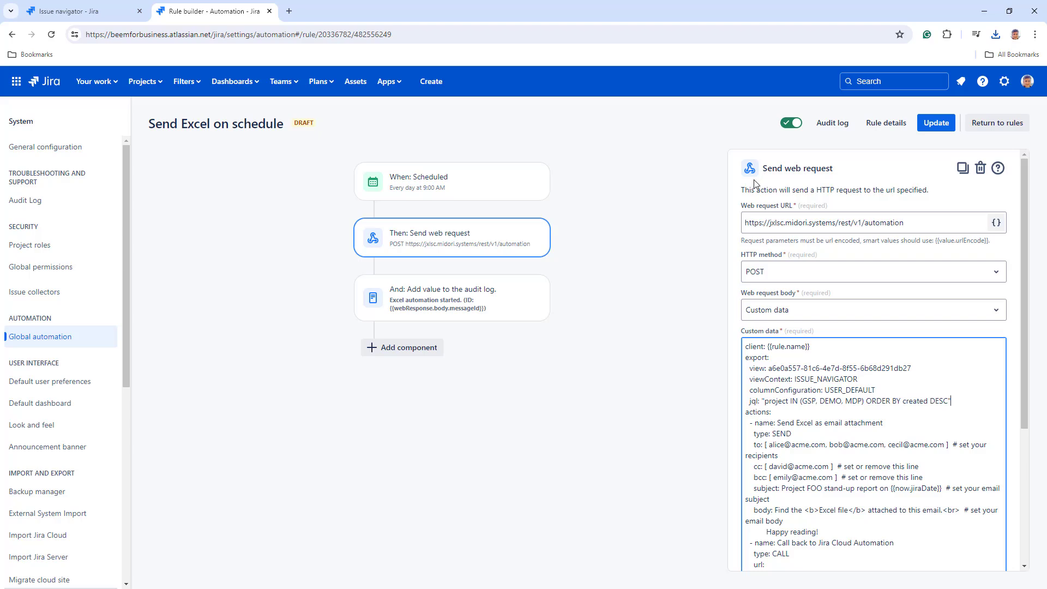